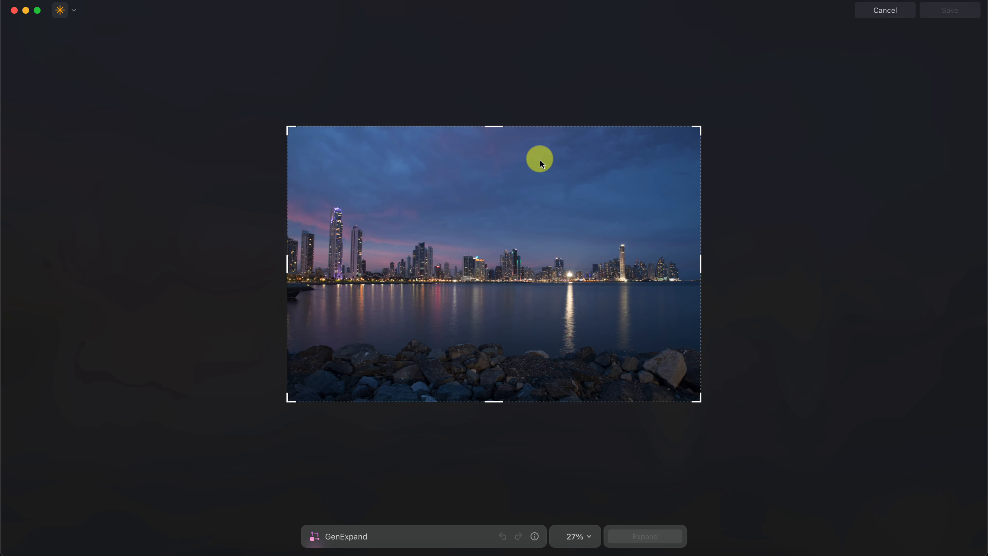
Step: Extend the GenExpand frame slightly beyond the photo on all four sides
left_click_drag(493, 127, 492, 108)
left_click_drag(288, 264, 260, 255)
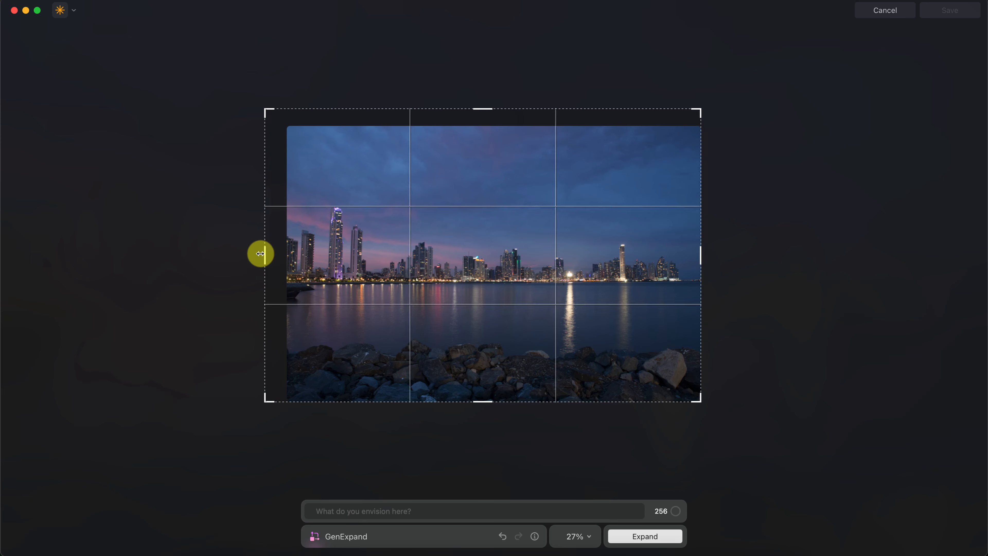
left_click_drag(519, 395, 514, 419)
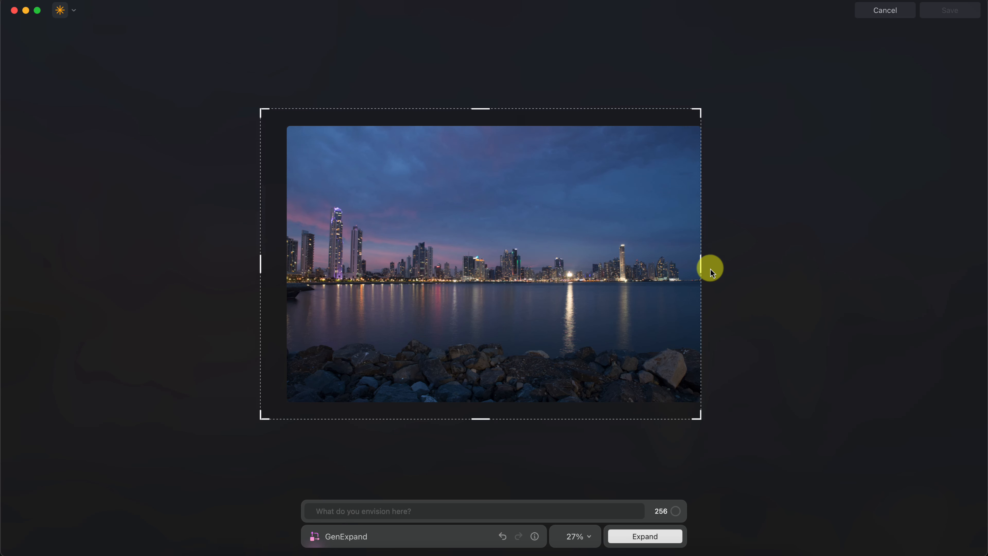
left_click_drag(702, 267, 730, 269)
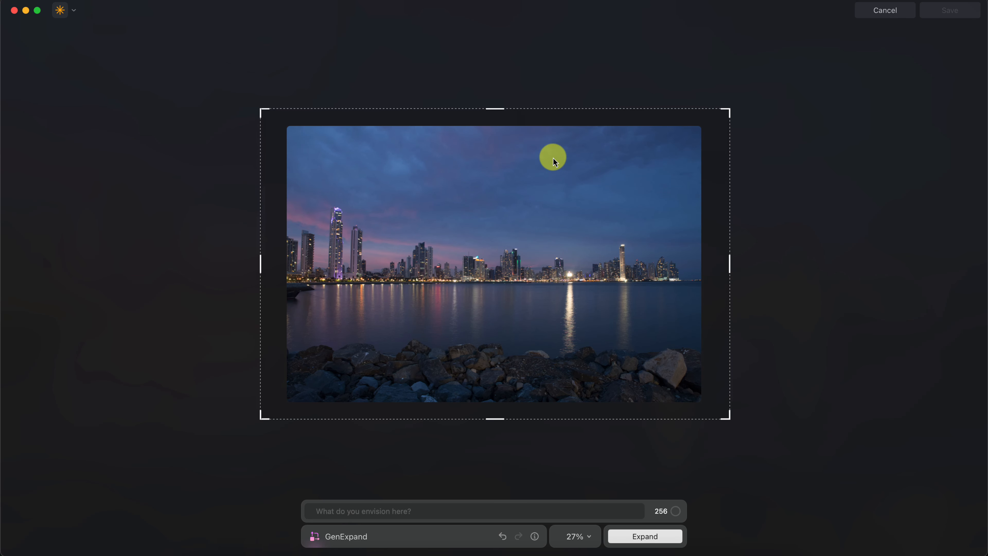
Step: Reset the expansion frame to the photo's original edges on all four sides
left_click_drag(499, 112, 498, 126)
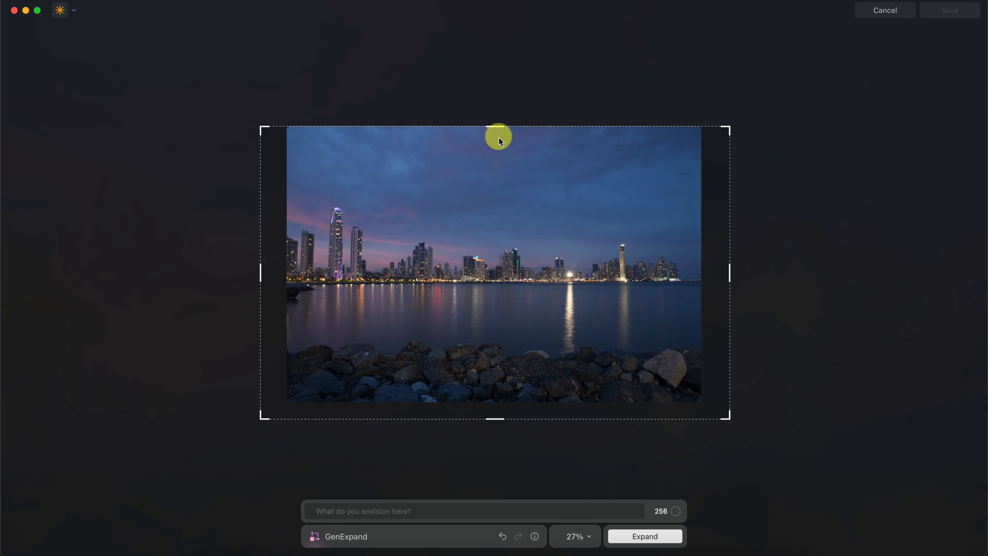
left_click_drag(495, 419, 496, 401)
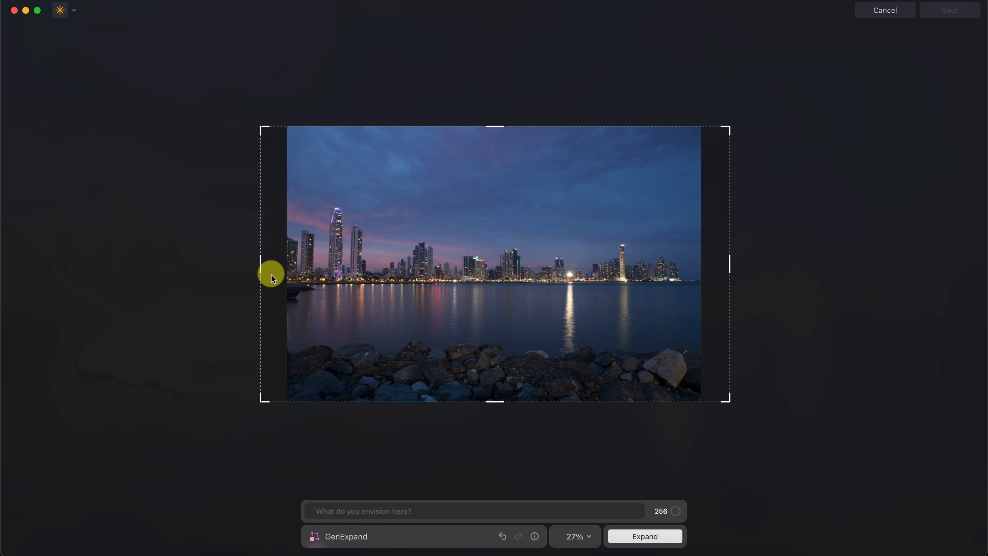
left_click_drag(258, 267, 287, 265)
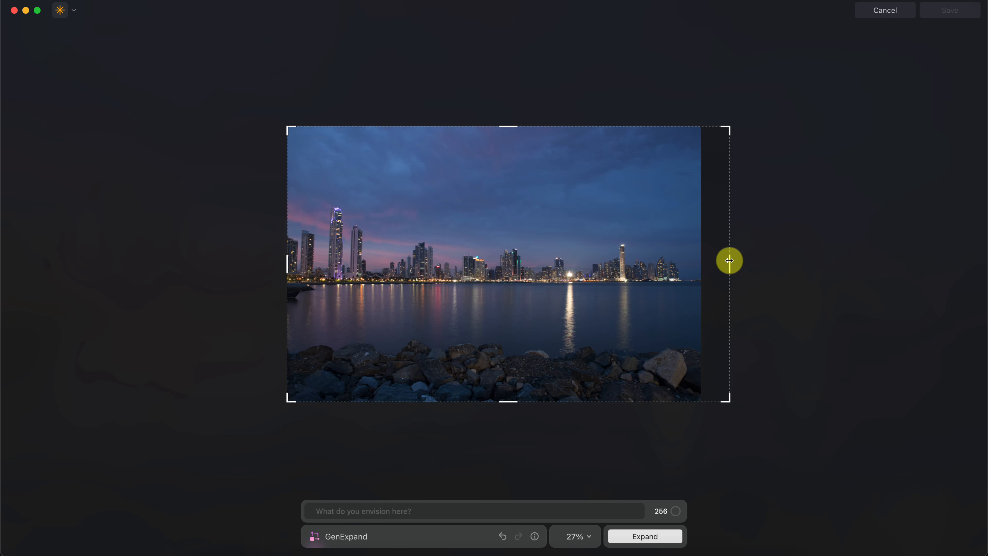
left_click_drag(729, 263, 701, 260)
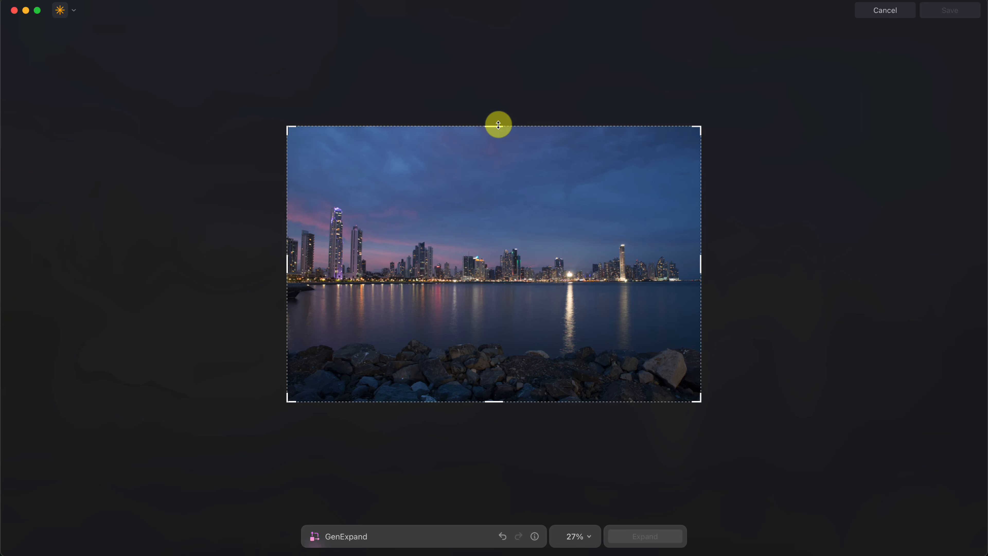
left_click_drag(494, 125, 493, 125)
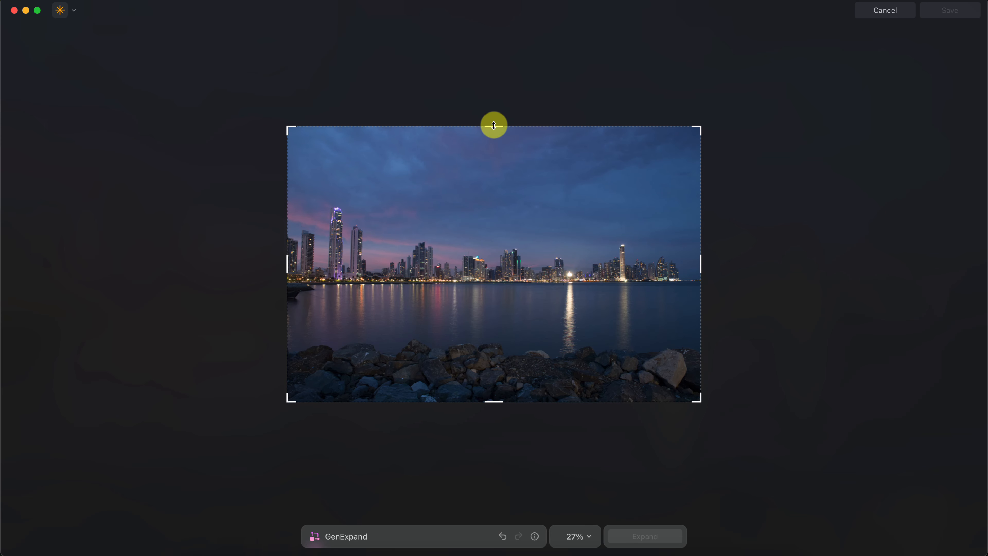
Step: Extend the frame a little above the photo and generate the additional sky without a prompt
key("super+equal")
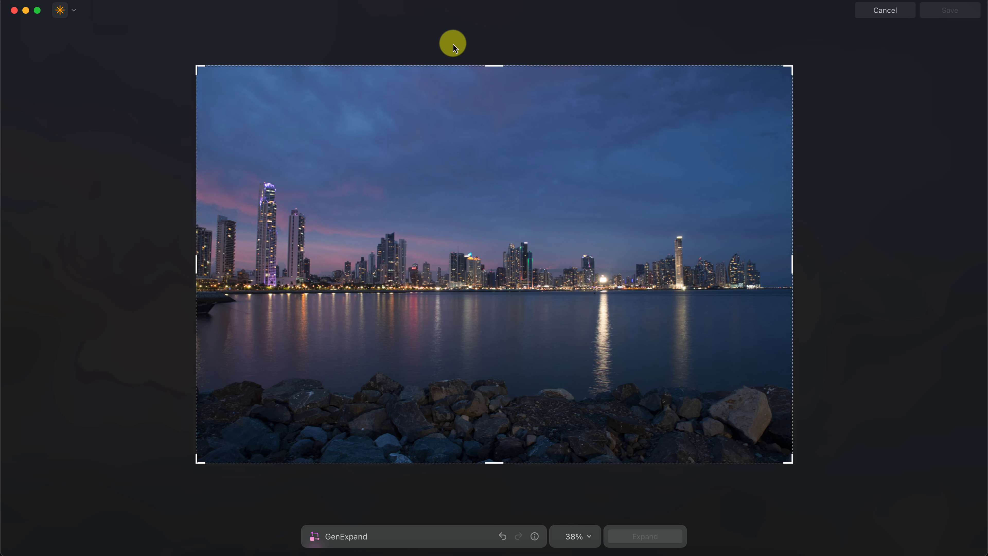
left_click_drag(492, 65, 496, 42)
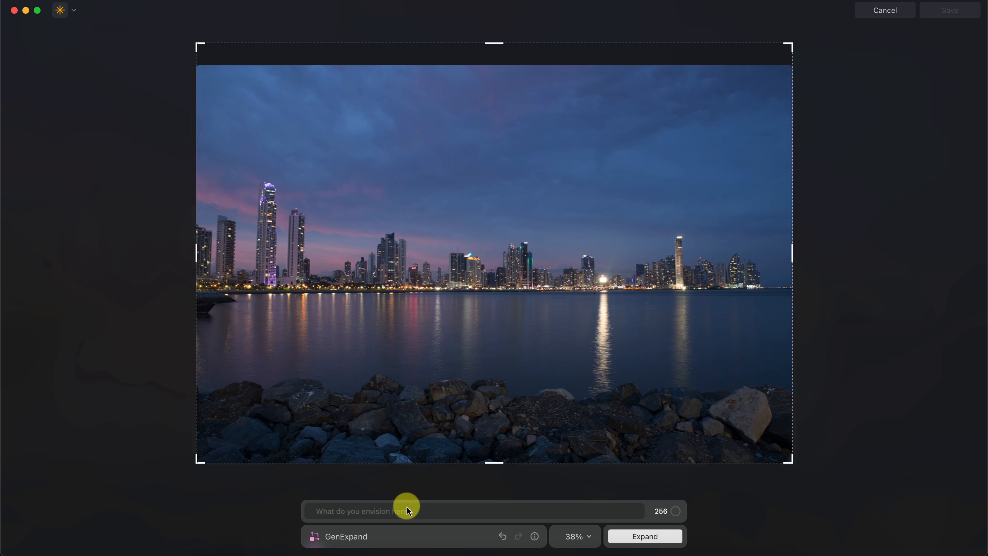
left_click(646, 536)
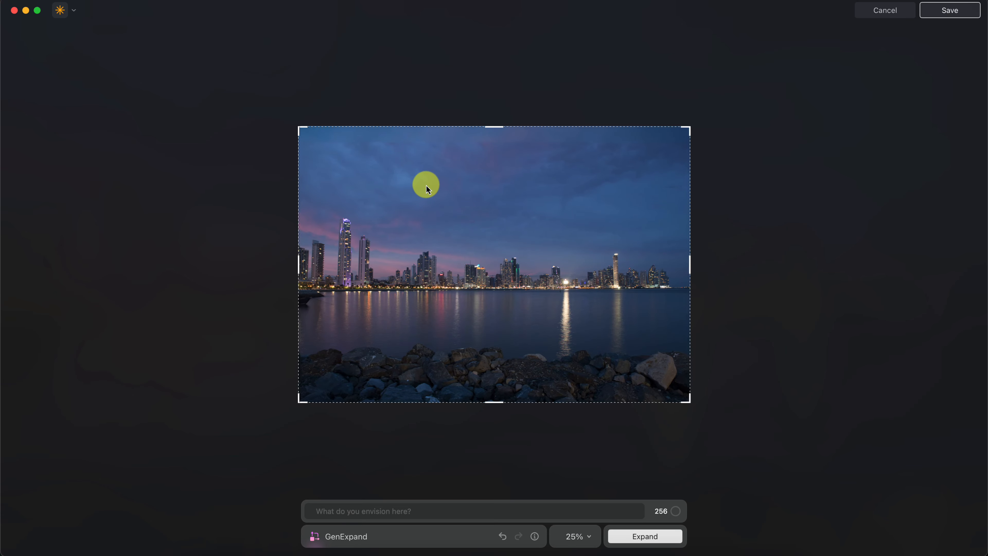
Step: Undo the generated sky expansion and generate the same area above the photo again
scroll(443, 145, "up", 5)
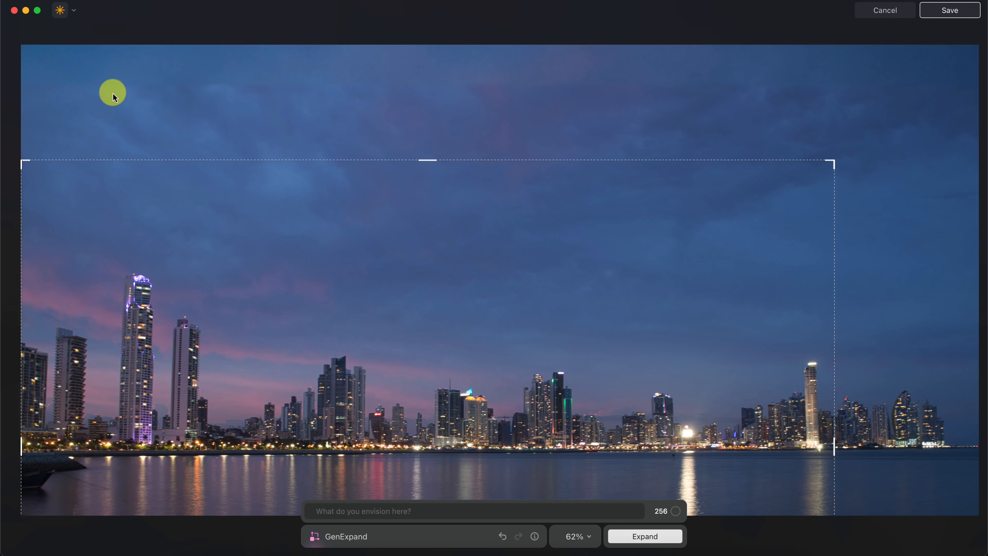
key("super+minus")
key("super+minus")
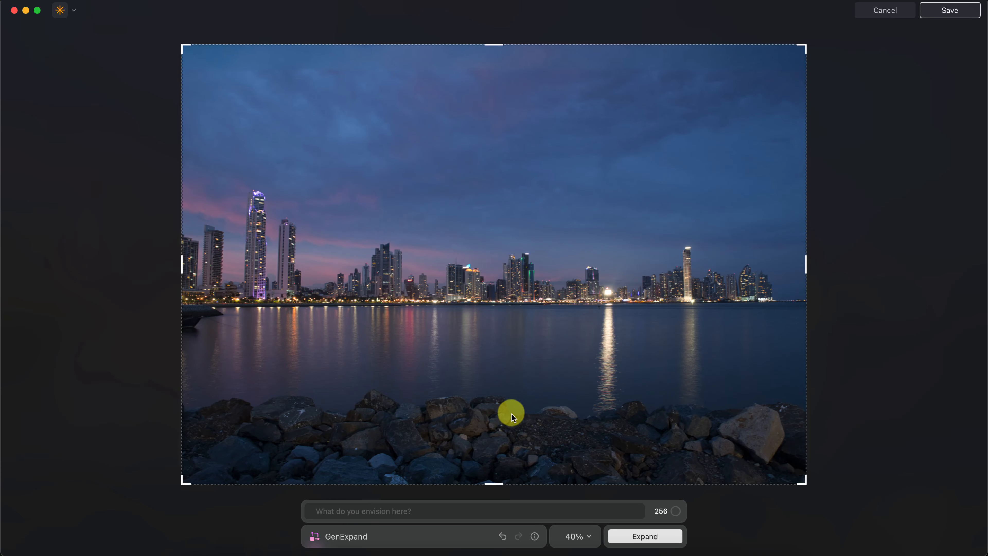
left_click(502, 537)
left_click(645, 537)
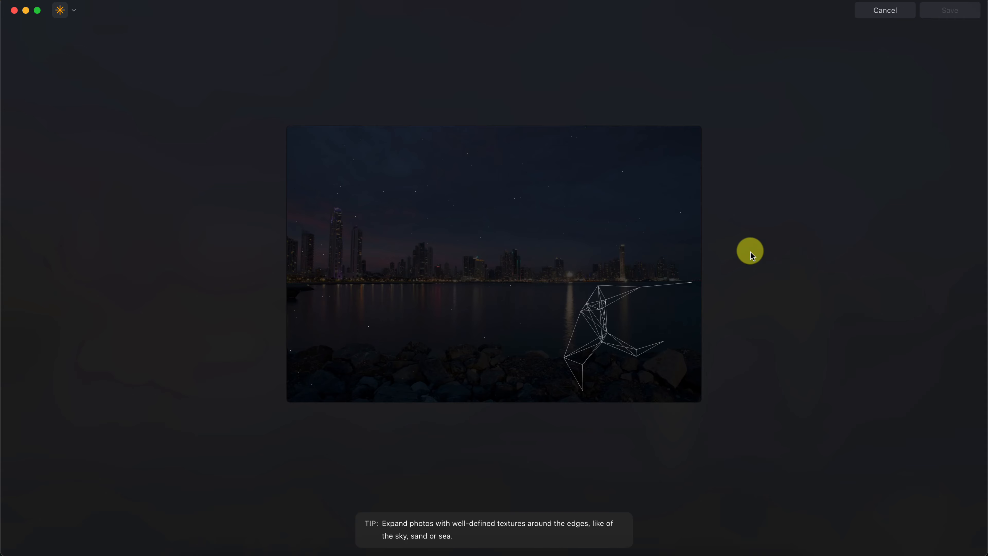
Step: Examine the regenerated sky along the photo's upper edge for visible transitions
scroll(435, 148, "up", 5)
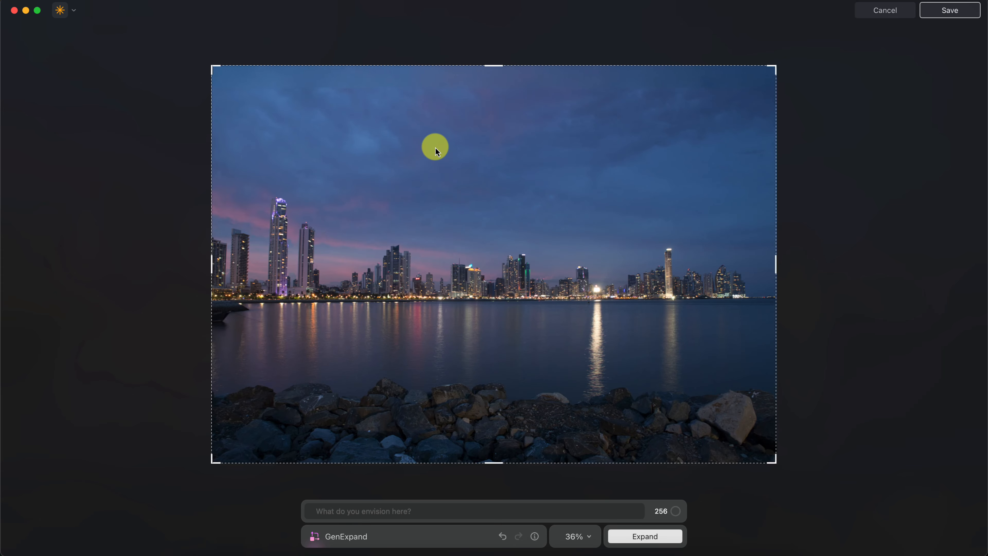
scroll(335, 89, "up", 5)
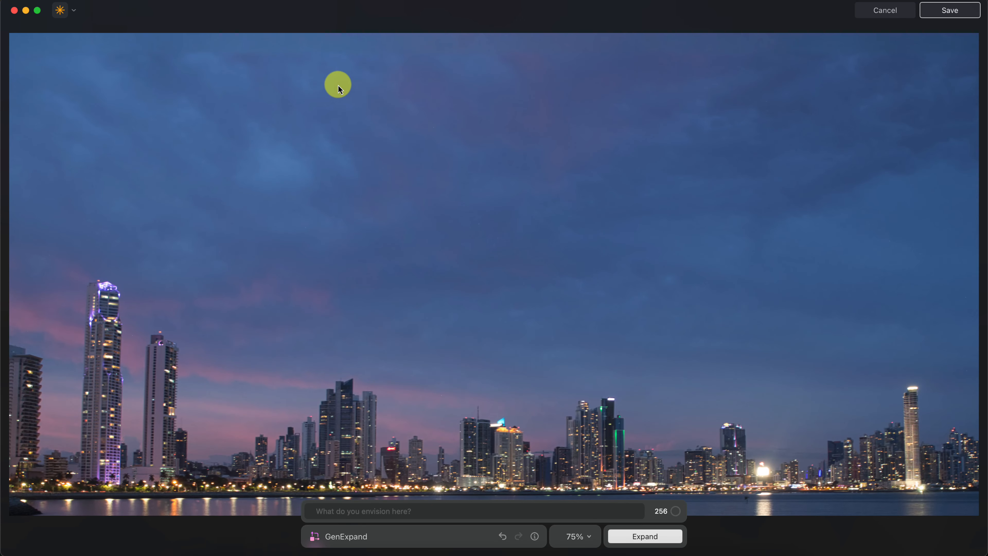
left_click_drag(337, 84, 419, 205)
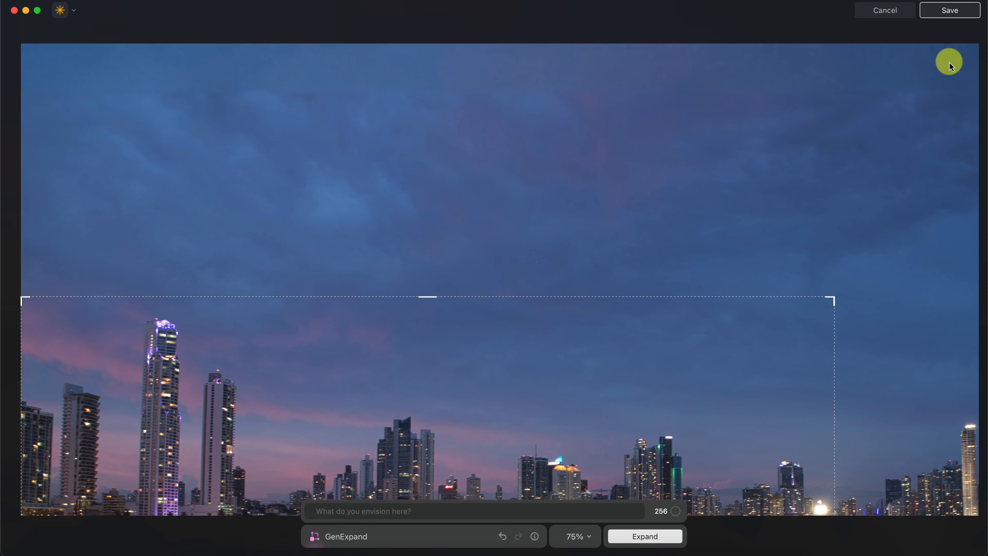
left_click_drag(942, 92, 721, 99)
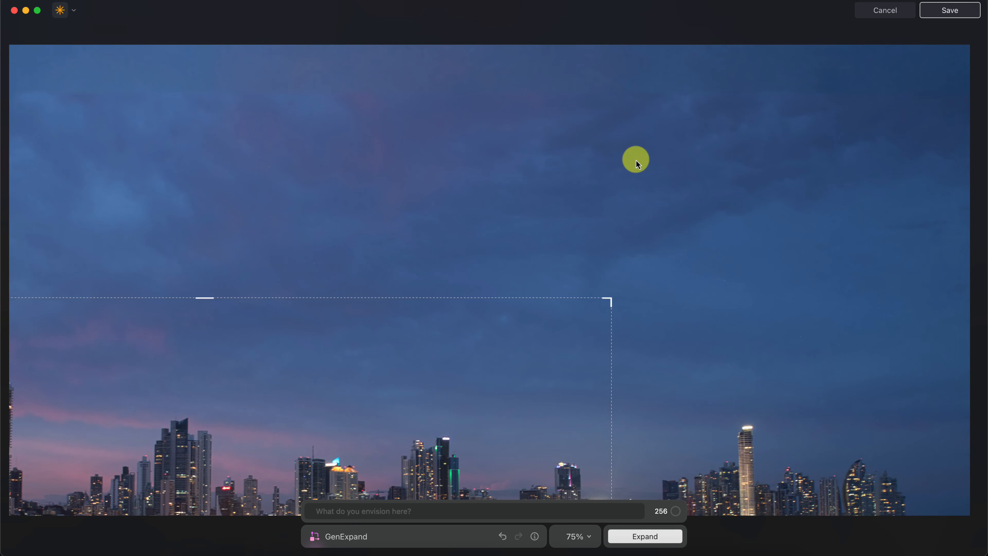
scroll(420, 162, "down", 5)
scroll(475, 156, "up", 3)
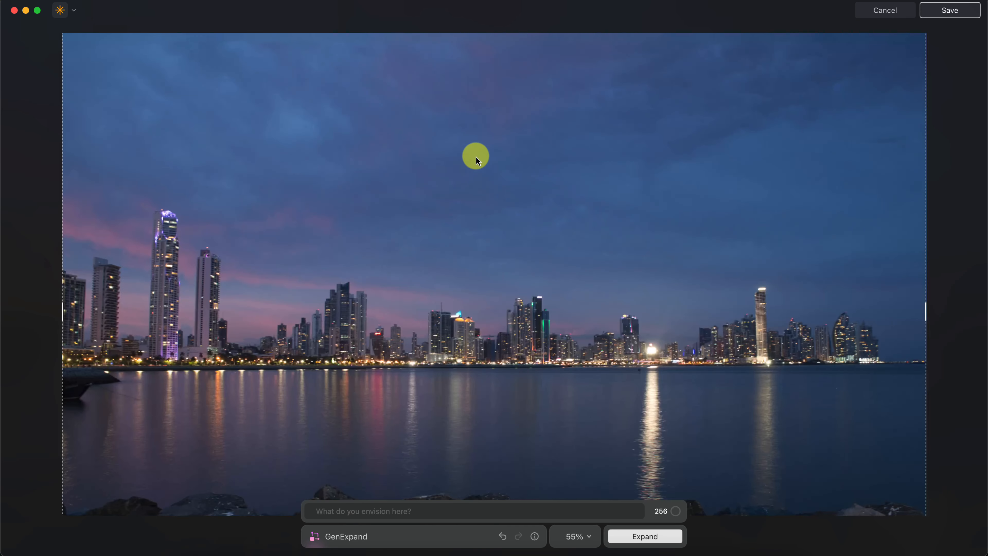
scroll(475, 156, "down", 3)
scroll(476, 157, "up", 1)
scroll(475, 156, "down", 1)
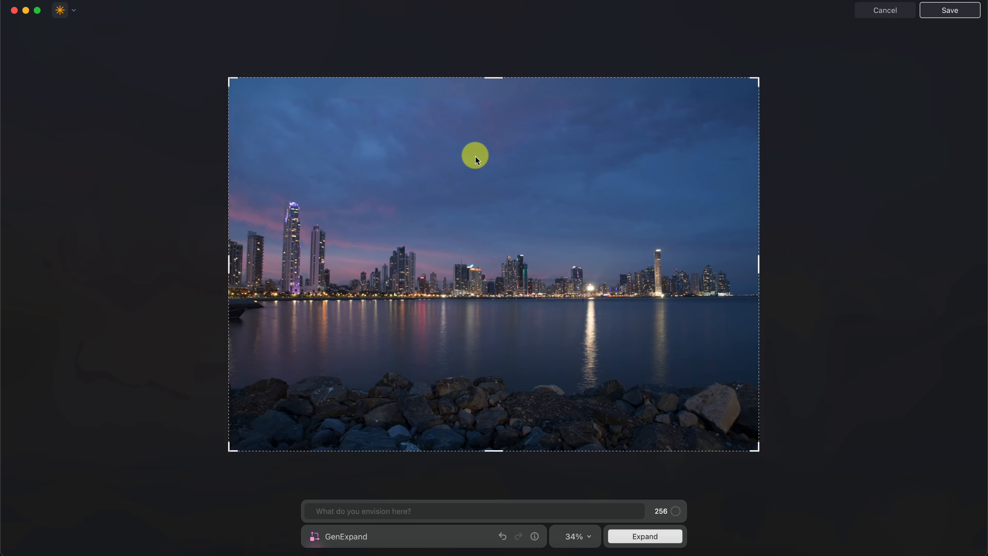
Step: Undo the sky expansion, reset the frame's upper edge, and expand the photo beyond its lower-left corner
left_click(503, 536)
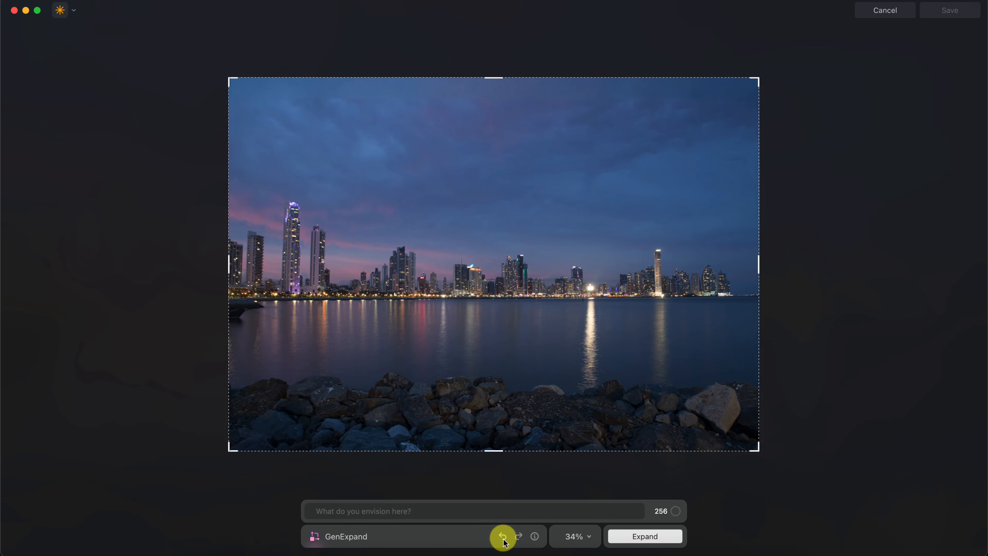
left_click_drag(498, 110, 497, 126)
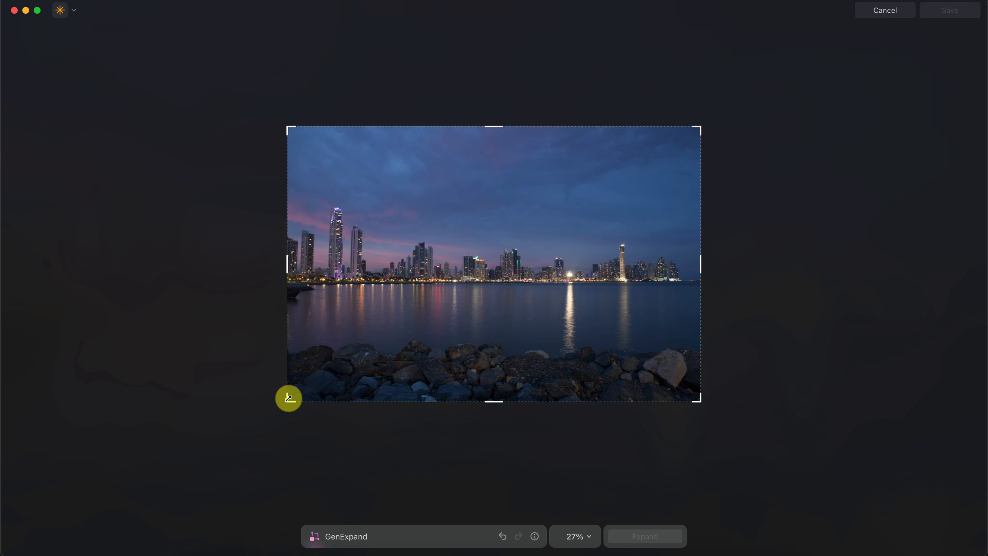
left_click_drag(287, 400, 259, 424)
left_click(666, 534)
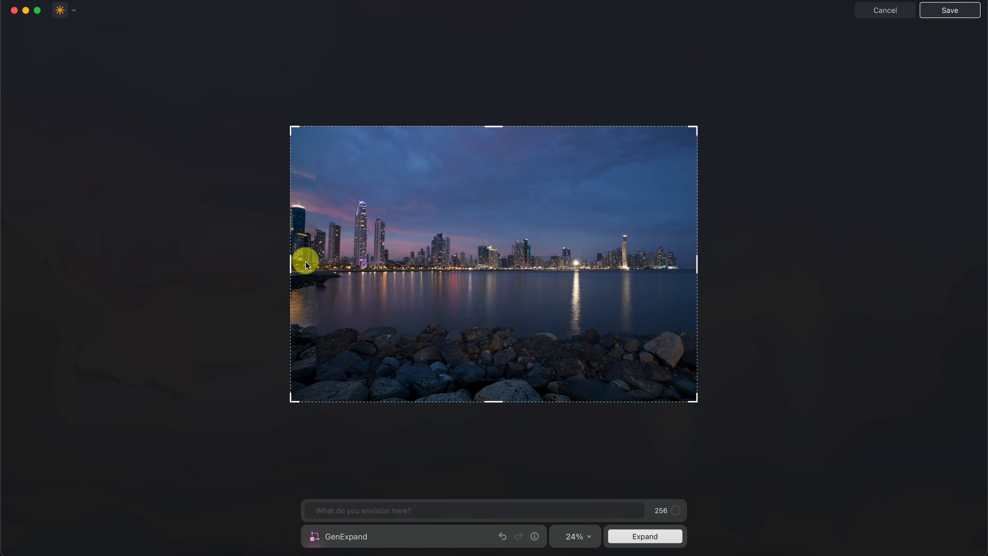
Step: Inspect the generated buildings, water and rocks along the photo's left and lower edges, and leave GenExpand without saving
scroll(317, 264, "up", 4)
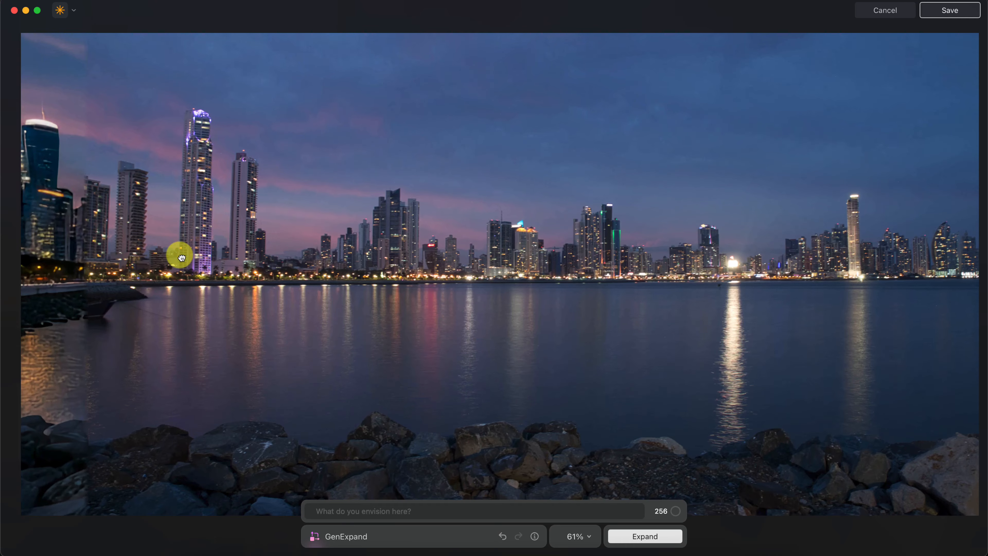
left_click_drag(181, 256, 263, 196)
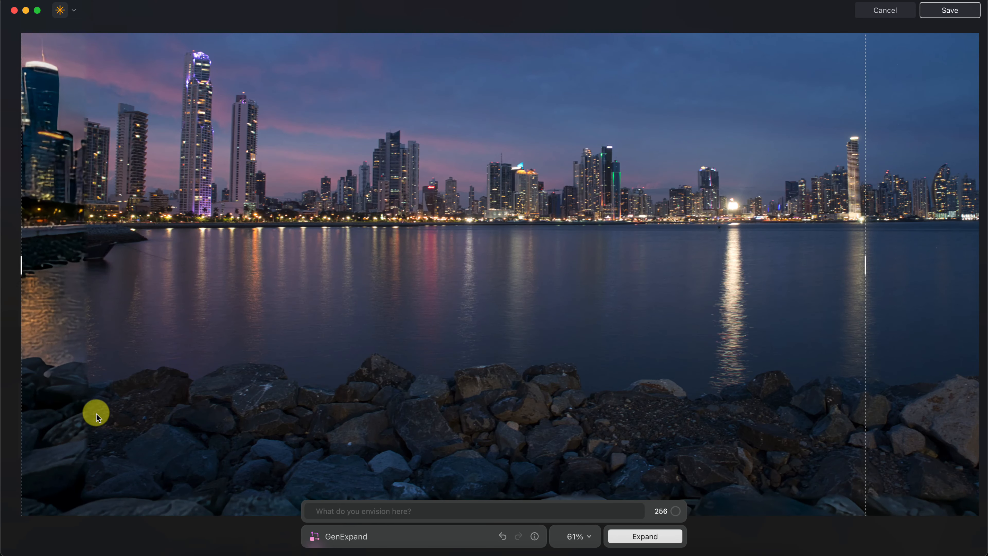
scroll(62, 283, "down", 4)
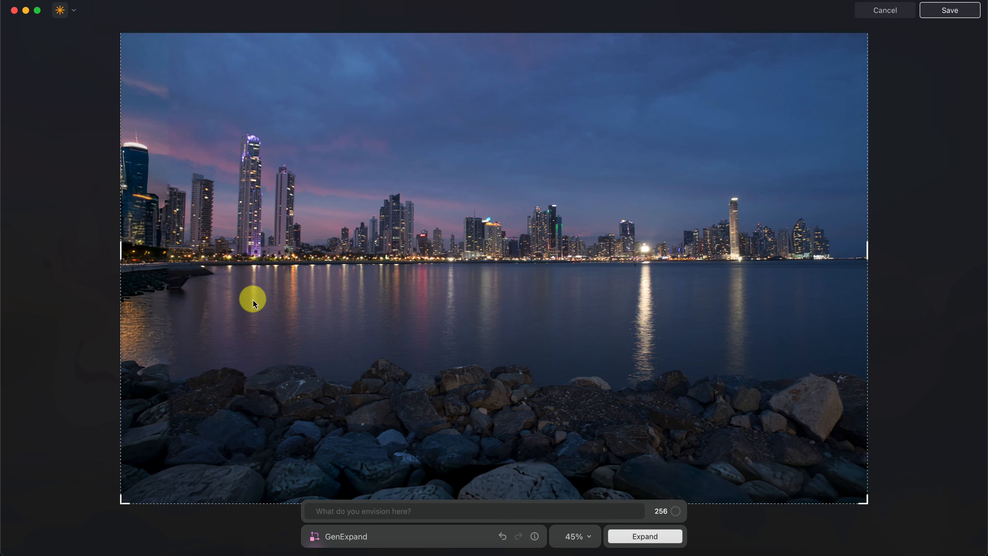
scroll(175, 275, "up", 5)
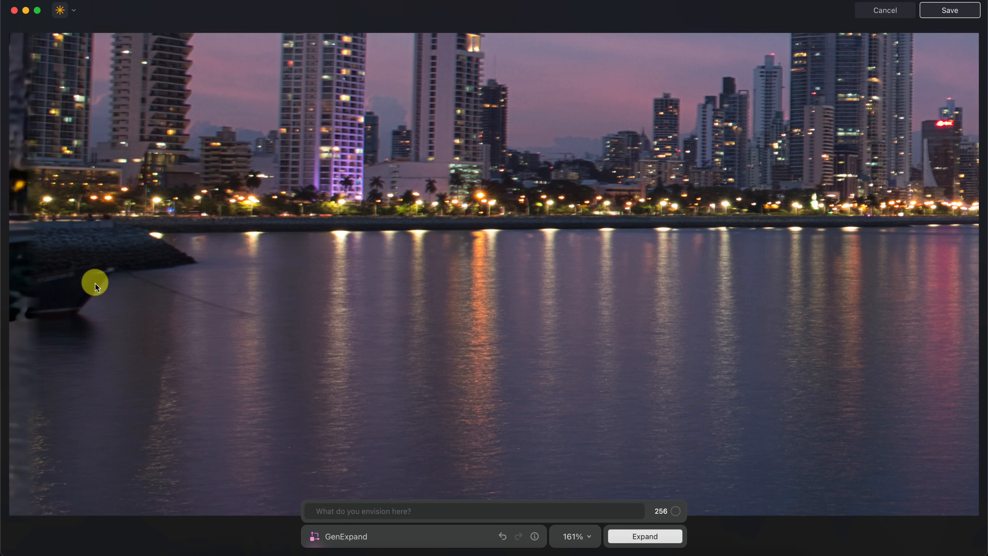
scroll(142, 291, "left", 5)
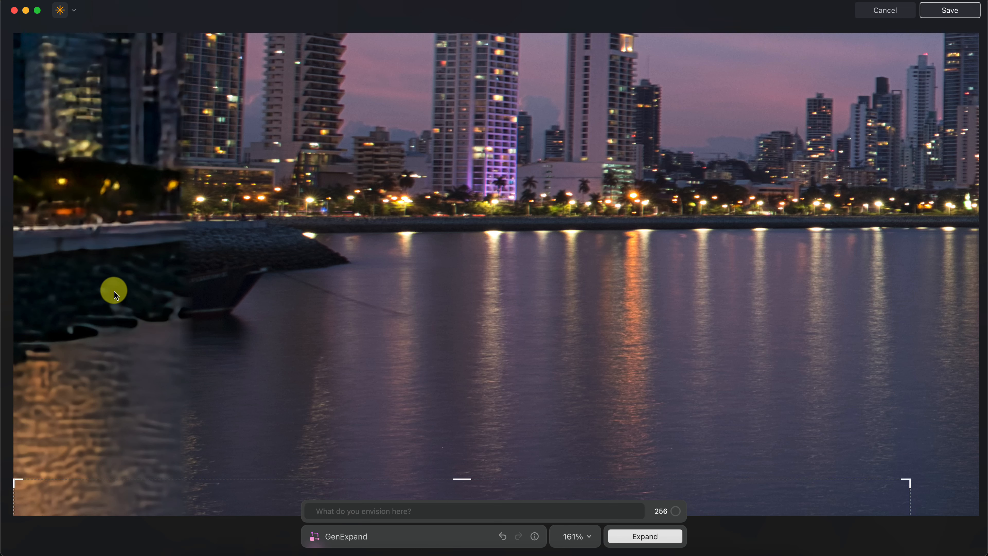
scroll(291, 225, "down", 5)
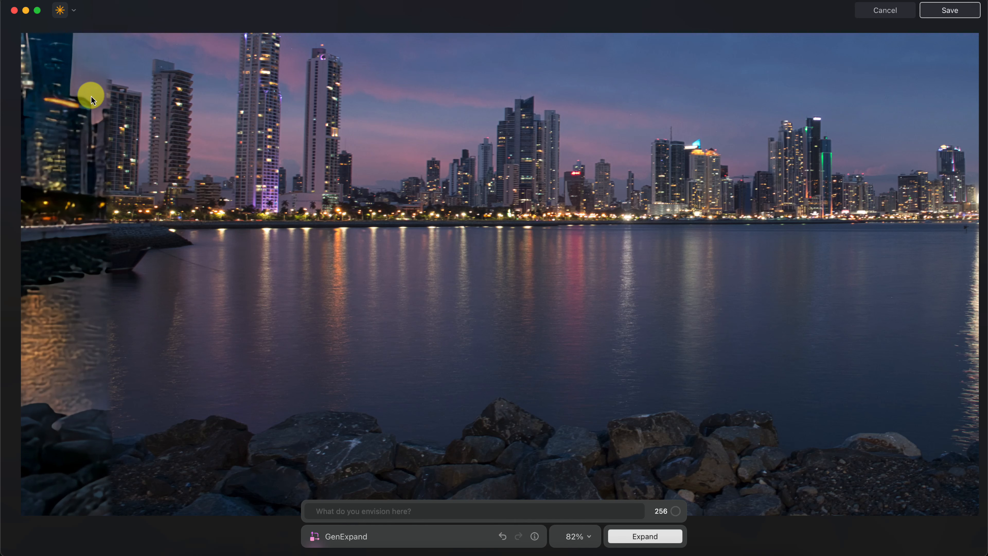
scroll(111, 112, "down", 5)
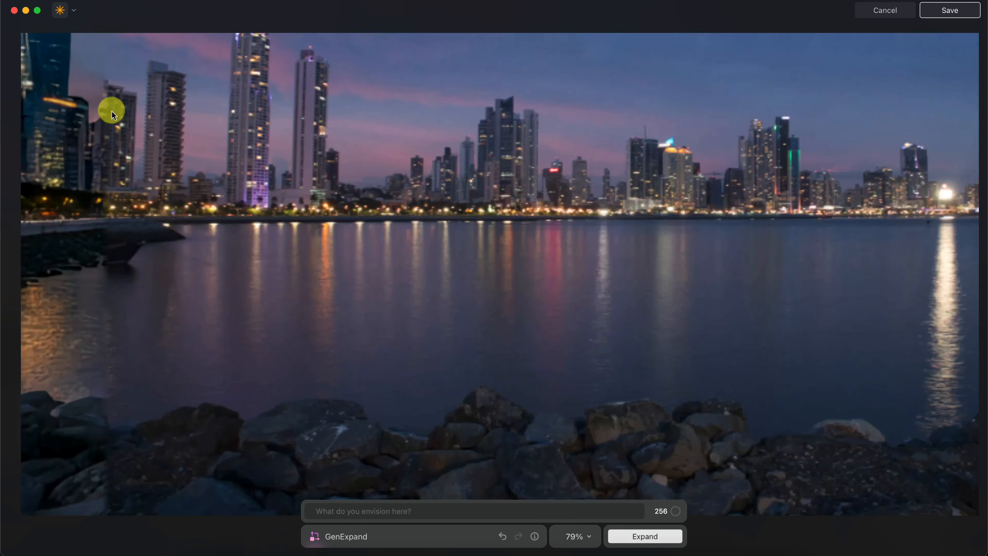
scroll(156, 109, "down", 2)
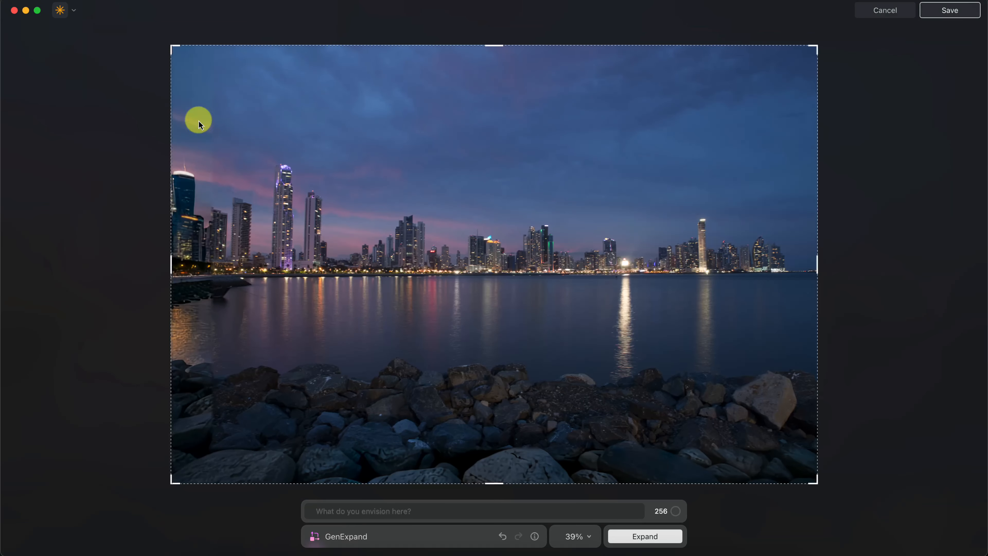
left_click(866, 20)
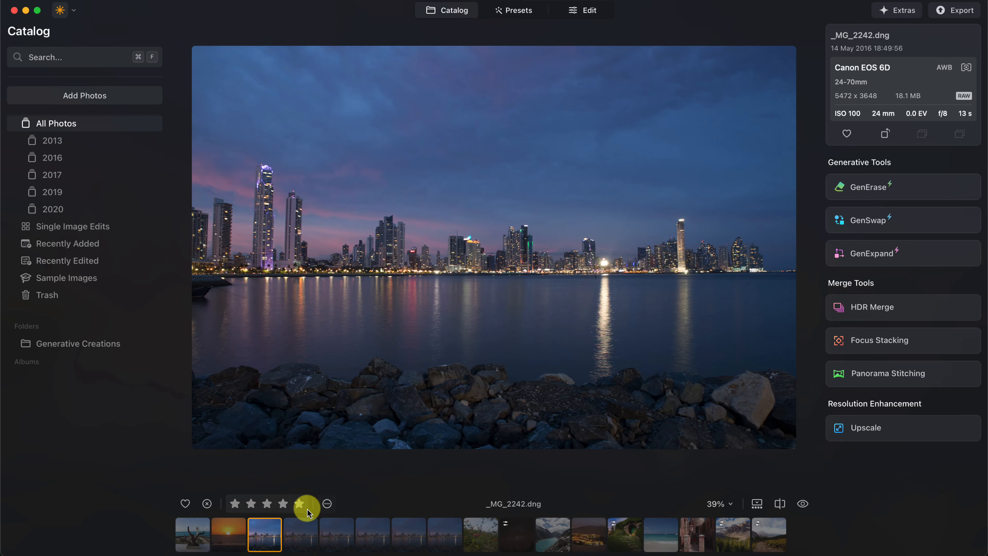
Step: Show the _MG_2242_GEN.tiff version and inspect the buildings and waterfront at its left edge up close
left_click(306, 533)
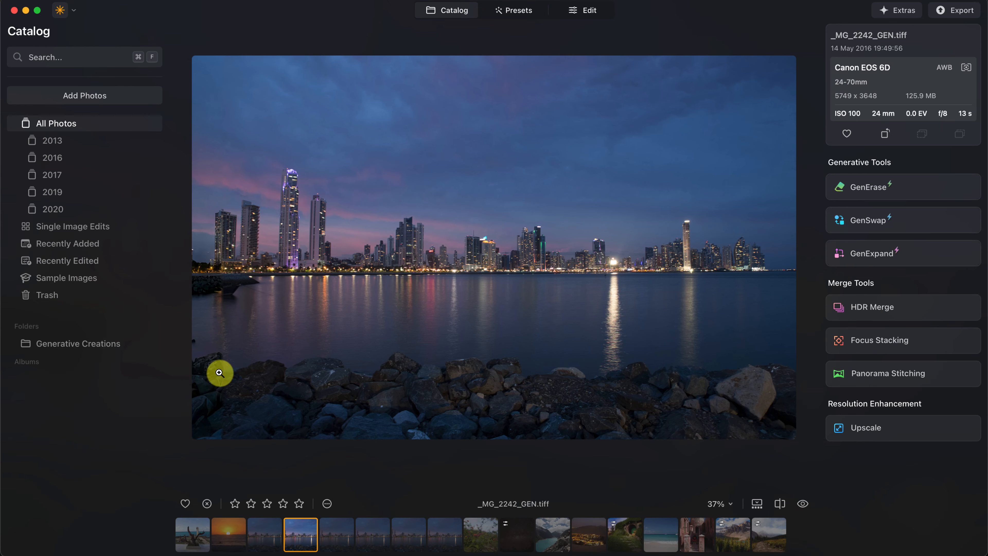
left_click(210, 243)
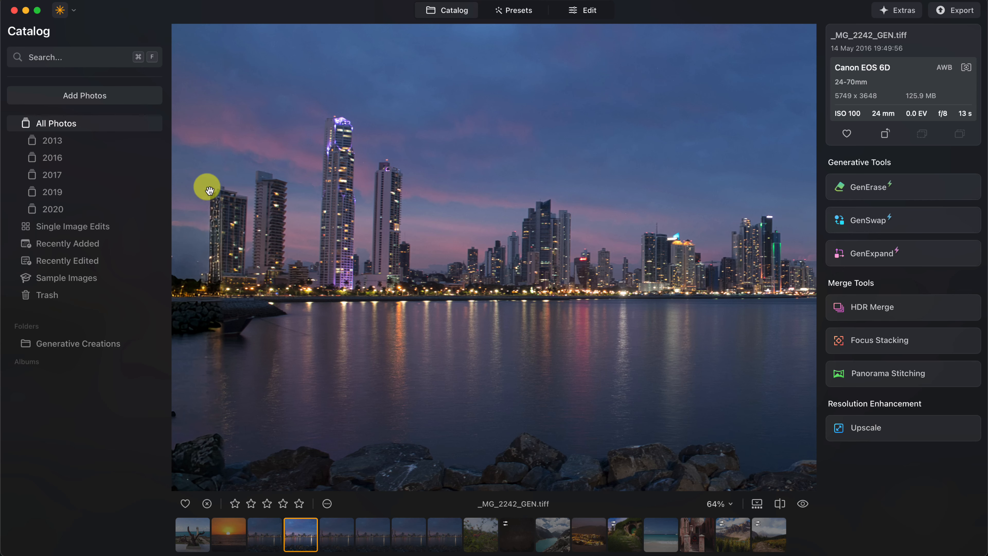
scroll(216, 322, "up", 3)
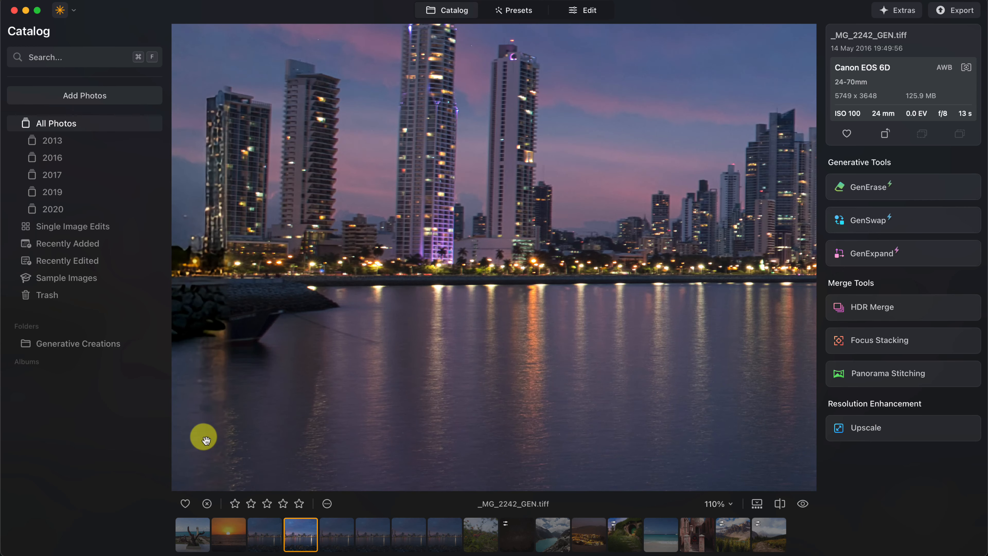
Step: Inspect the shoreline, boat, towers and sky near the left edge of _MG_2242_GEN.tiff at several magnifications
scroll(236, 303, "up", 3)
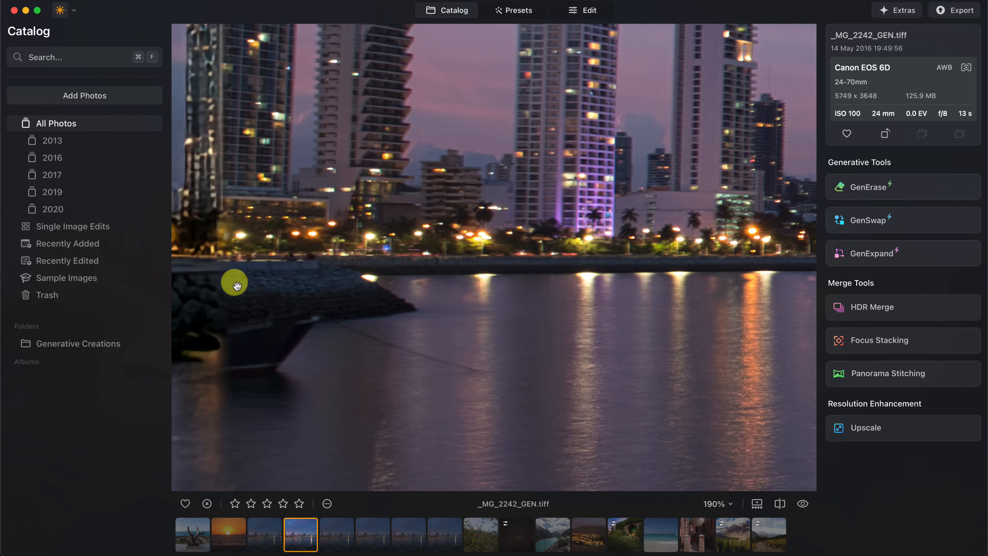
scroll(236, 283, "down", 3)
scroll(225, 78, "up", 3)
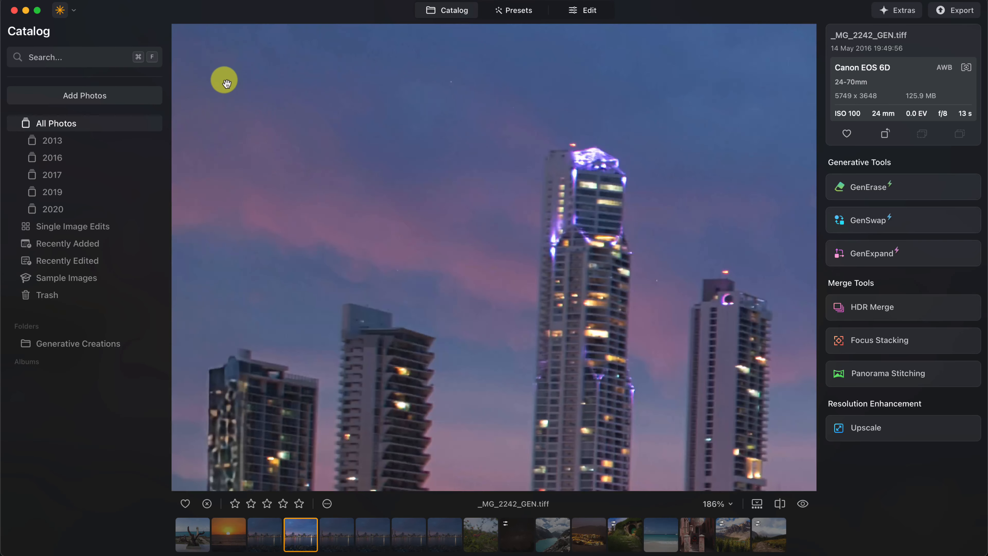
left_click_drag(286, 103, 329, 70)
scroll(311, 184, "down", 8)
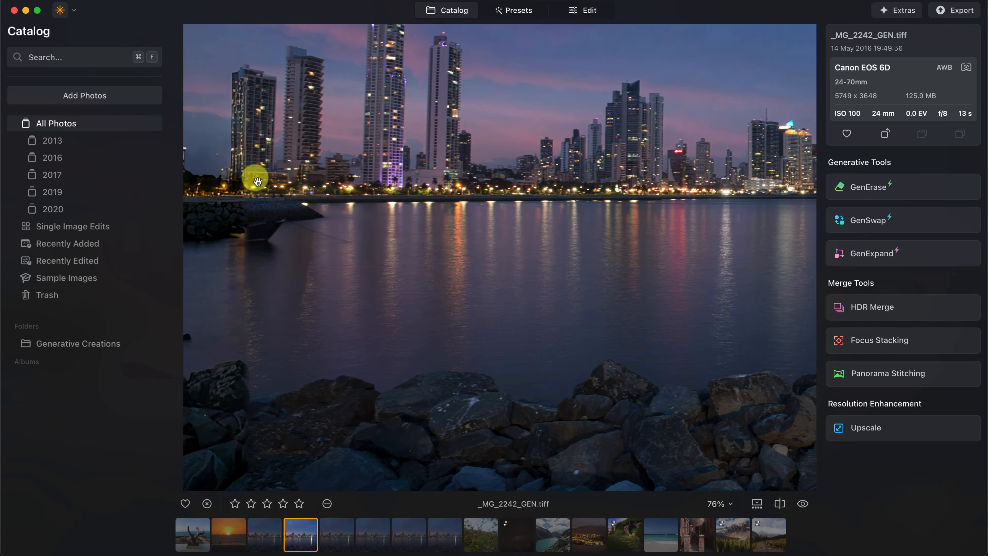
left_click_drag(257, 180, 280, 139)
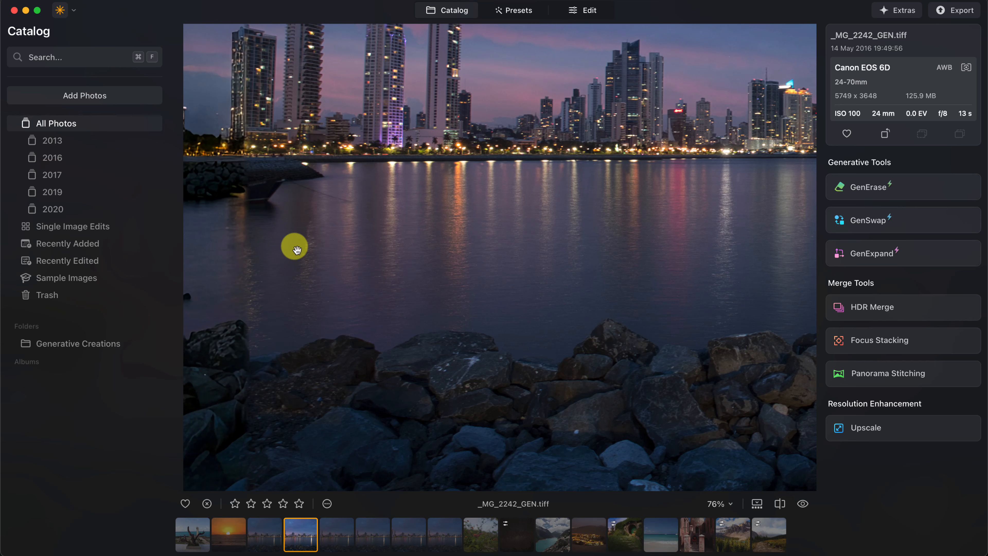
Step: Show the _MG_2242_GEN 2.tiff version and inspect the buildings, shoreline and water reflections along its left edge up close
left_click(340, 539)
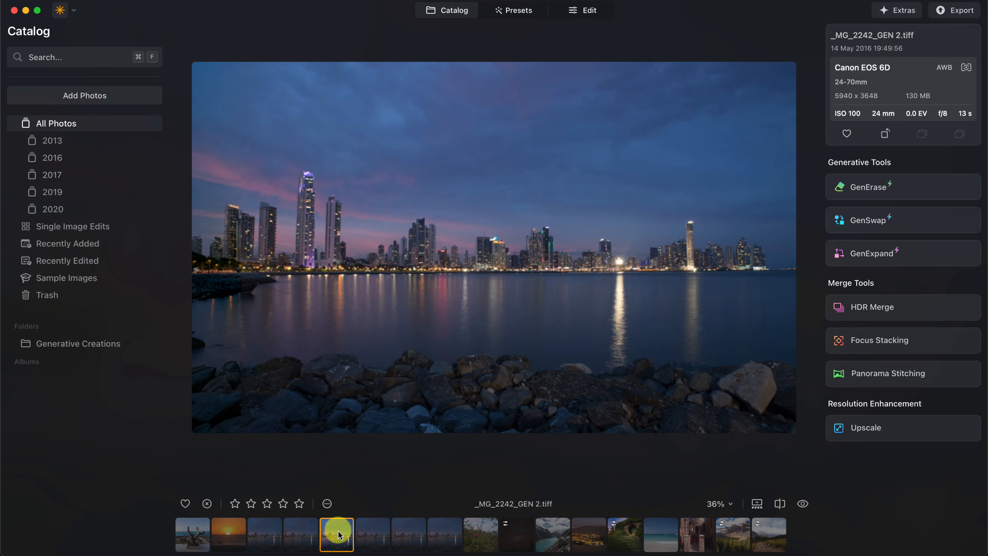
left_click(229, 216)
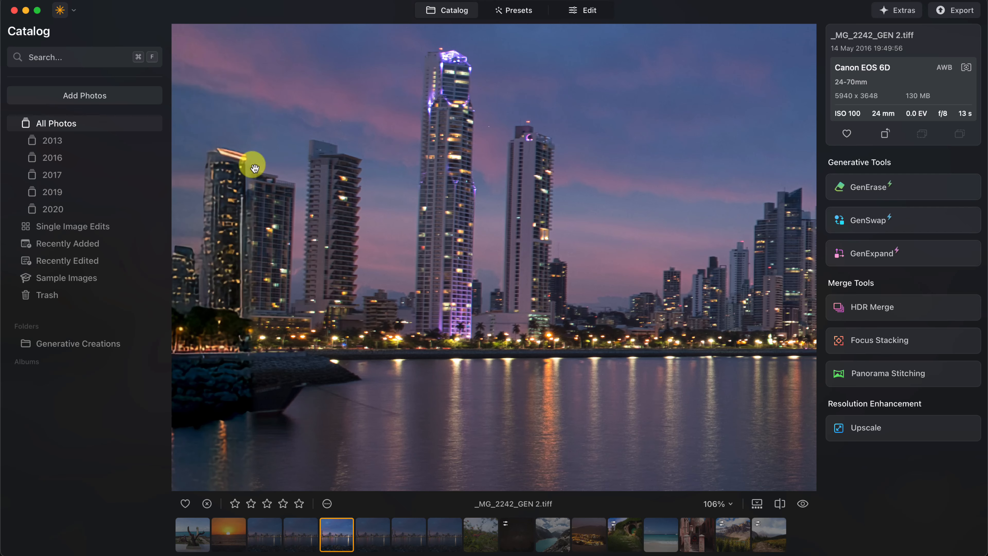
scroll(250, 176, "up", 5)
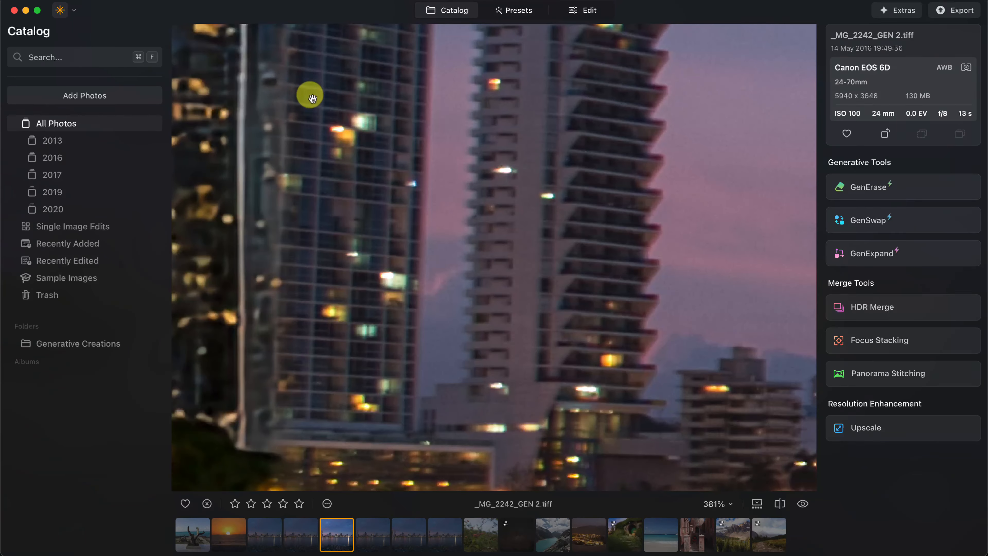
left_click_drag(285, 395, 322, 296)
left_click_drag(362, 386, 374, 153)
left_click_drag(362, 335, 364, 282)
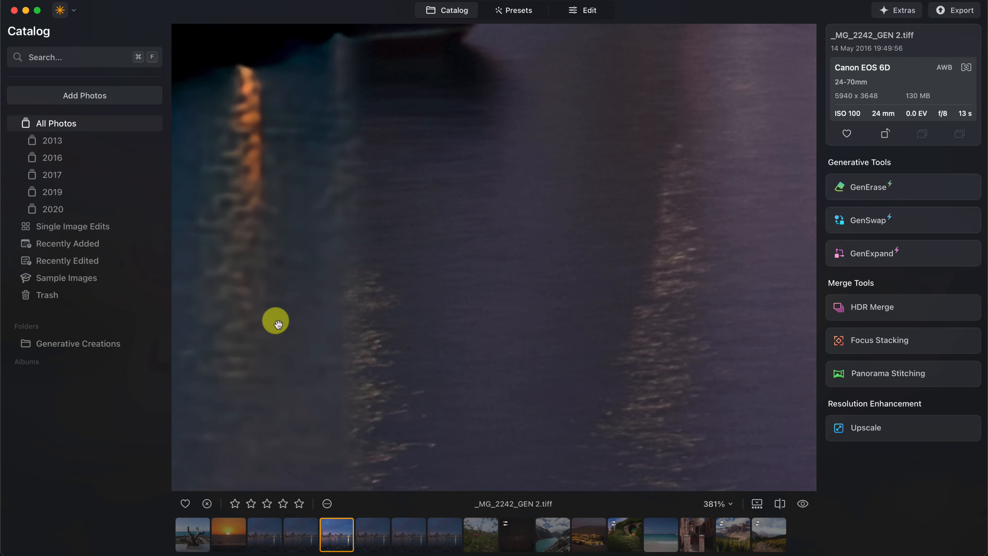
Step: Show _MG_2242_GEN 3.tiff and _MG_2242_GEN 3_GEN.tiff in turn and examine the towers and rocks near their left edges up close
left_click(382, 543)
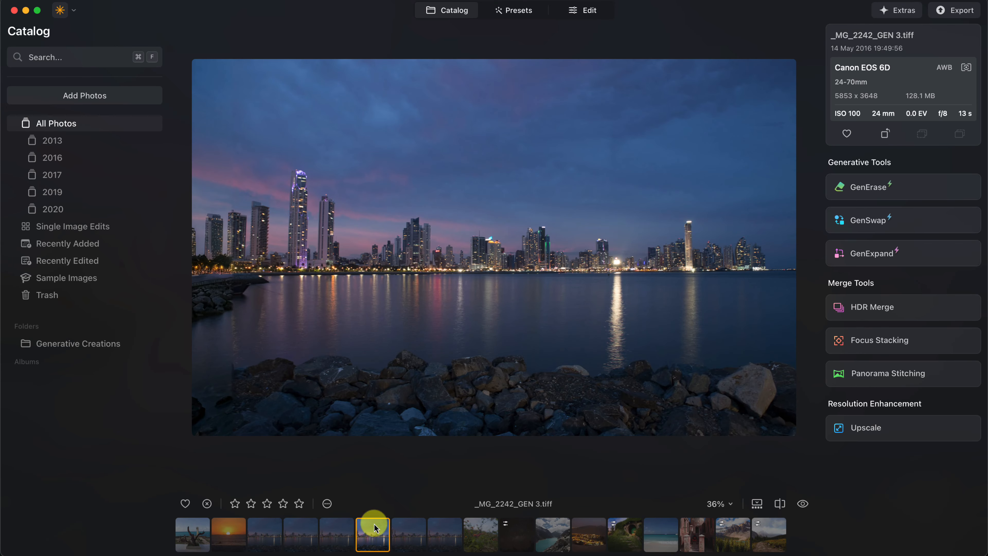
scroll(216, 267, "up", 5)
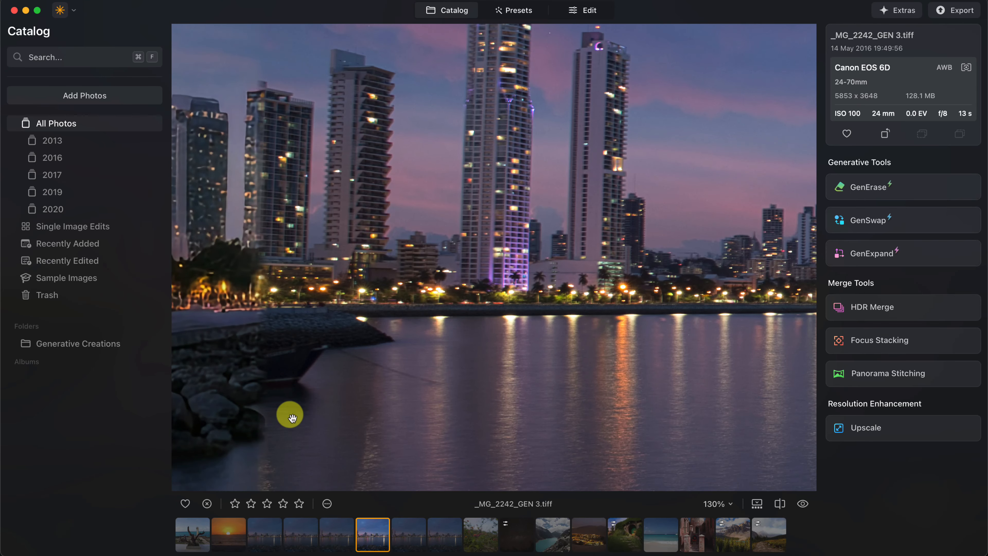
left_click(409, 536)
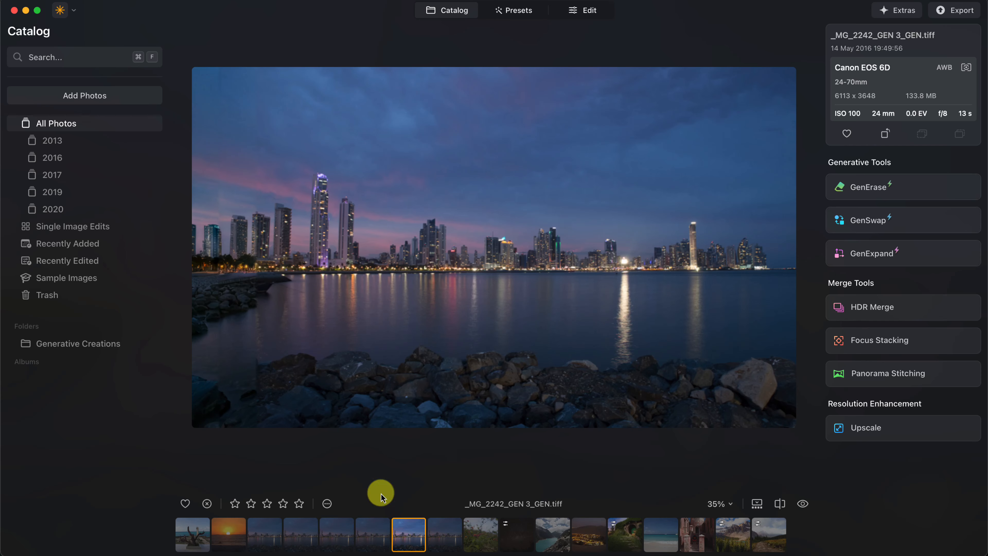
left_click(259, 294)
left_click_drag(254, 282, 304, 233)
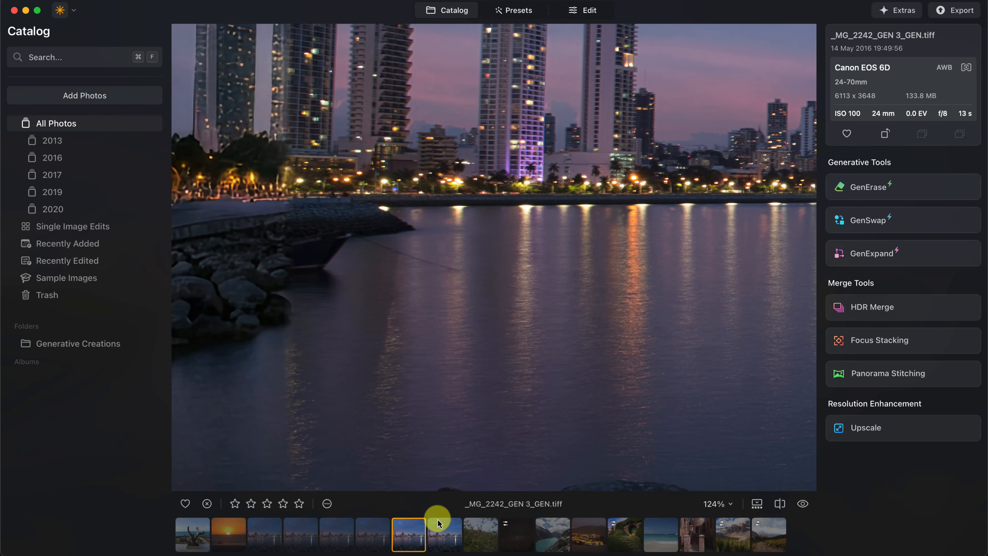
Step: Show the _MG_2242_GEN 4.tiff version and inspect the buildings, boat and reflections at its left edge up close
left_click(445, 535)
left_click(255, 302)
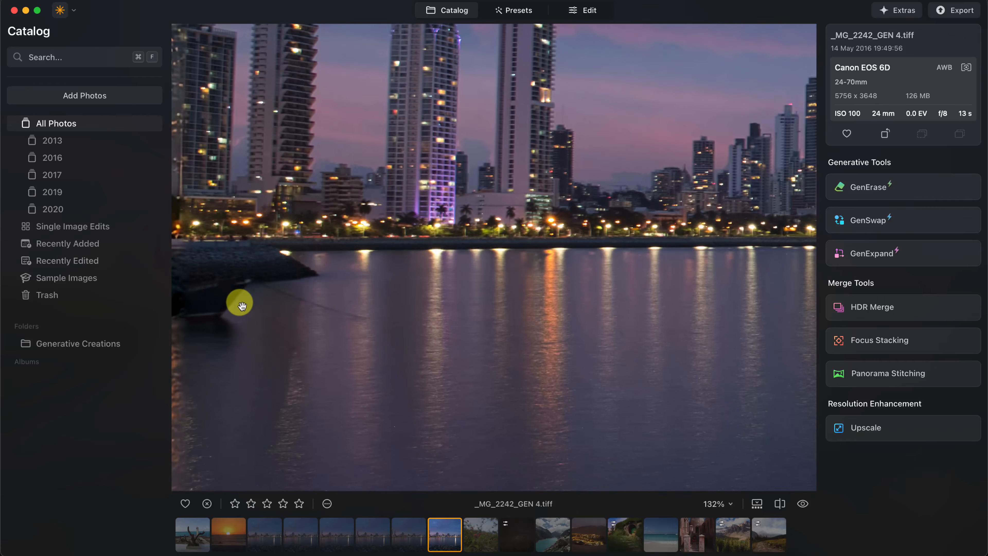
left_click_drag(238, 302, 318, 289)
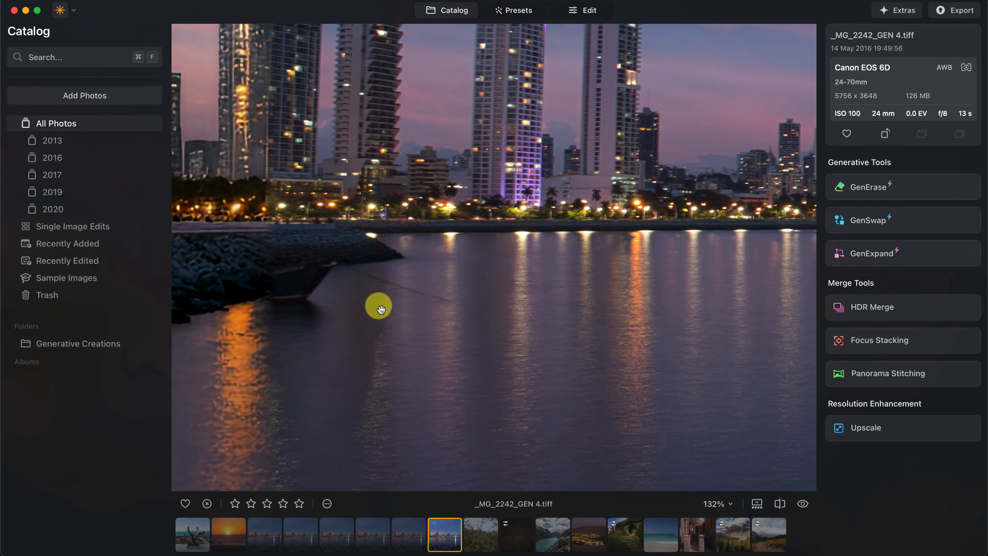
Step: Open the mountain lake photo _MG_6978.dng in GenExpand and expand it beyond its lower-left corner
left_click(552, 535)
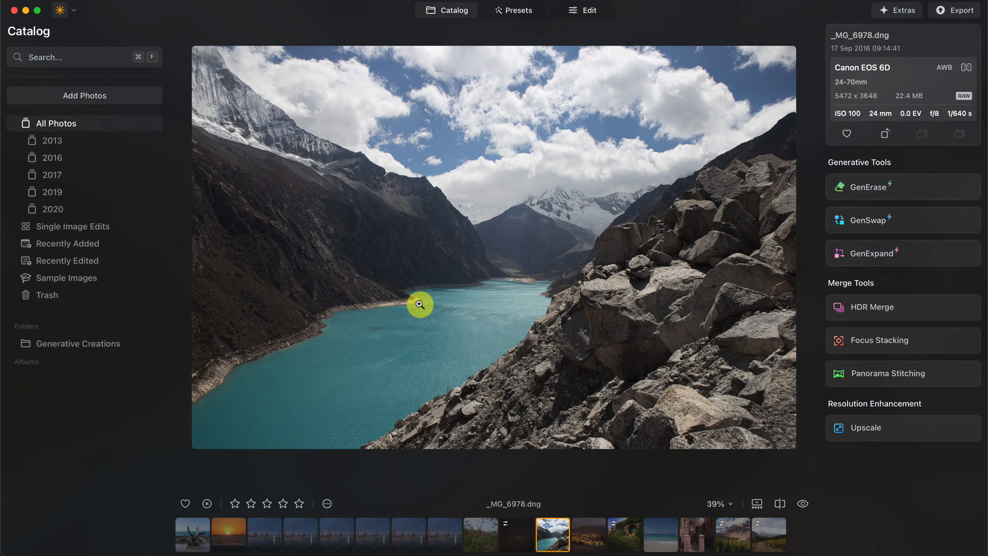
left_click(898, 261)
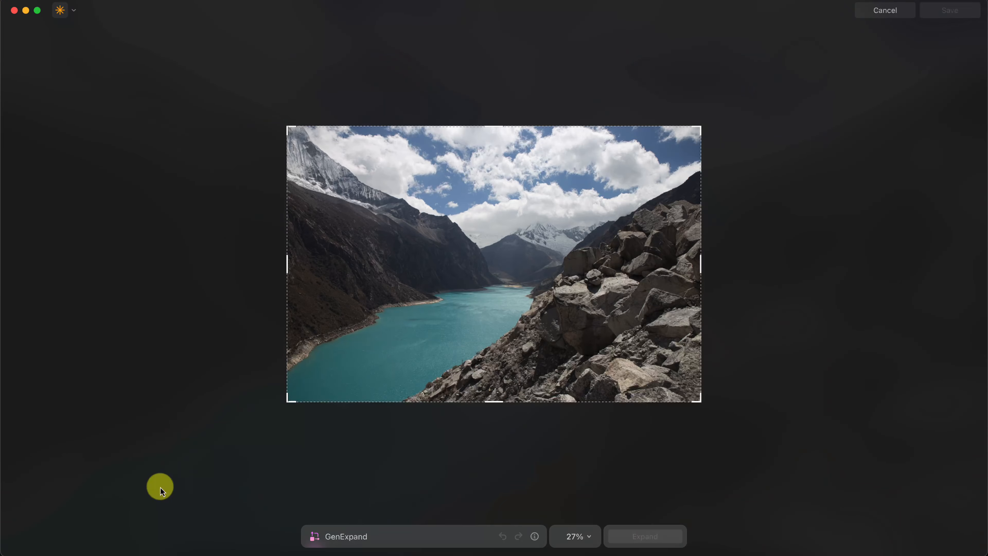
left_click_drag(287, 404, 207, 460)
left_click(652, 536)
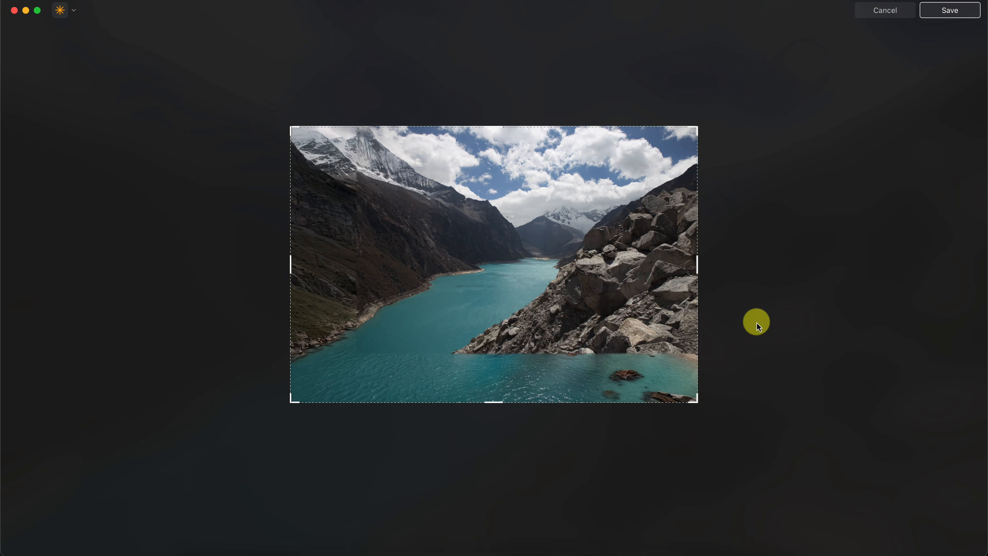
Step: Examine the generated water and shoreline along the lake photo's lower and left edges for visible transitions
scroll(428, 313, "up", 3)
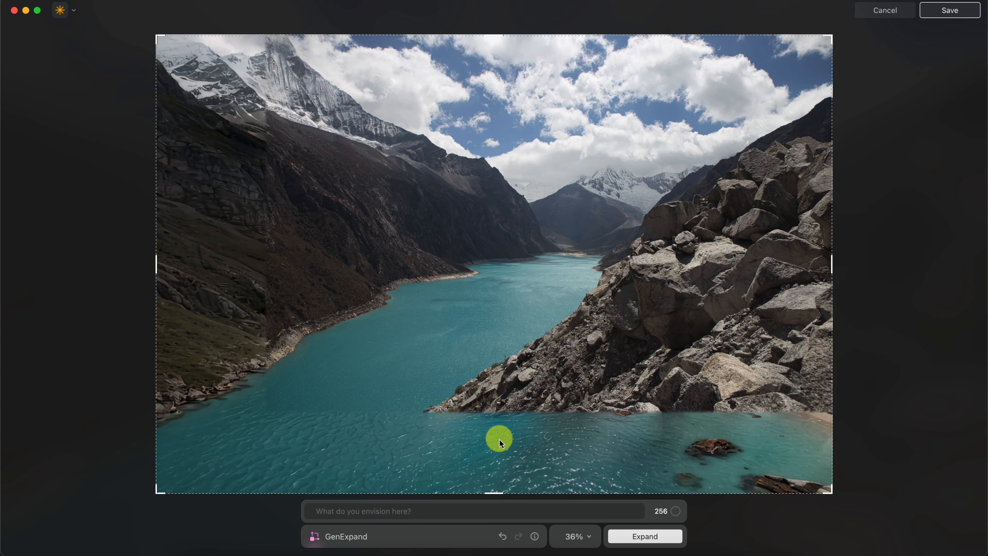
scroll(417, 317, "up", 5)
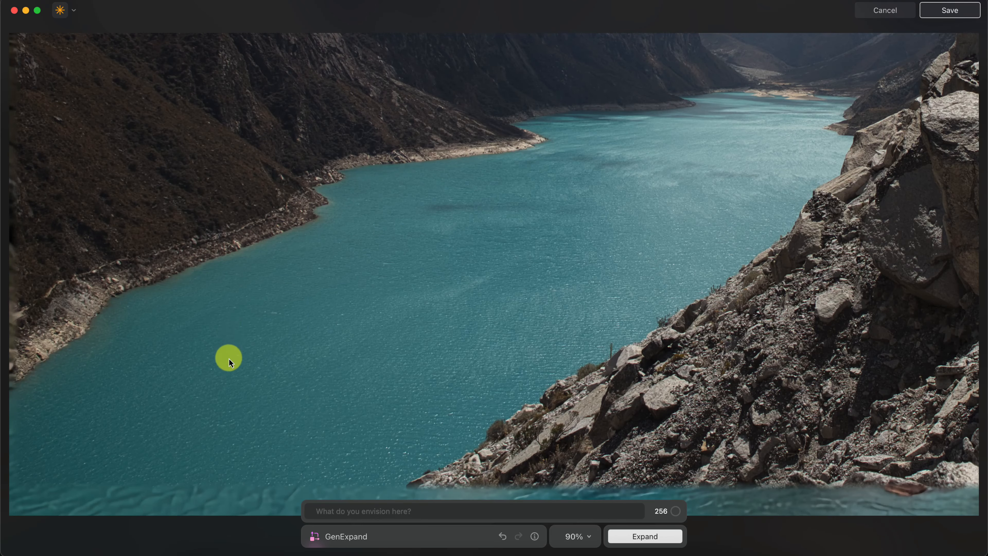
left_click_drag(228, 358, 283, 207)
scroll(313, 390, "down", 5)
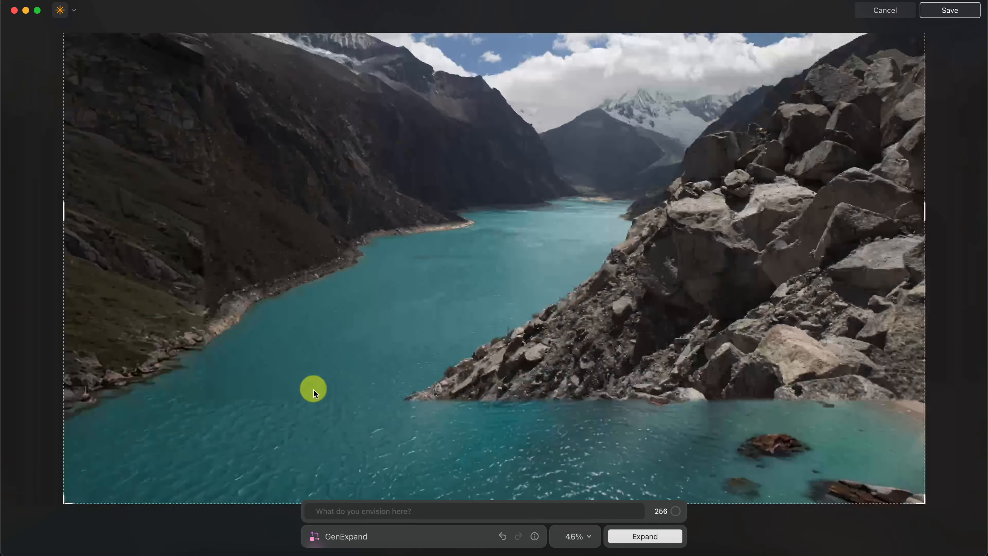
Step: Undo the lake photo's expansion and regenerate it with a smaller frame extension at the lower-left corner
left_click(503, 539)
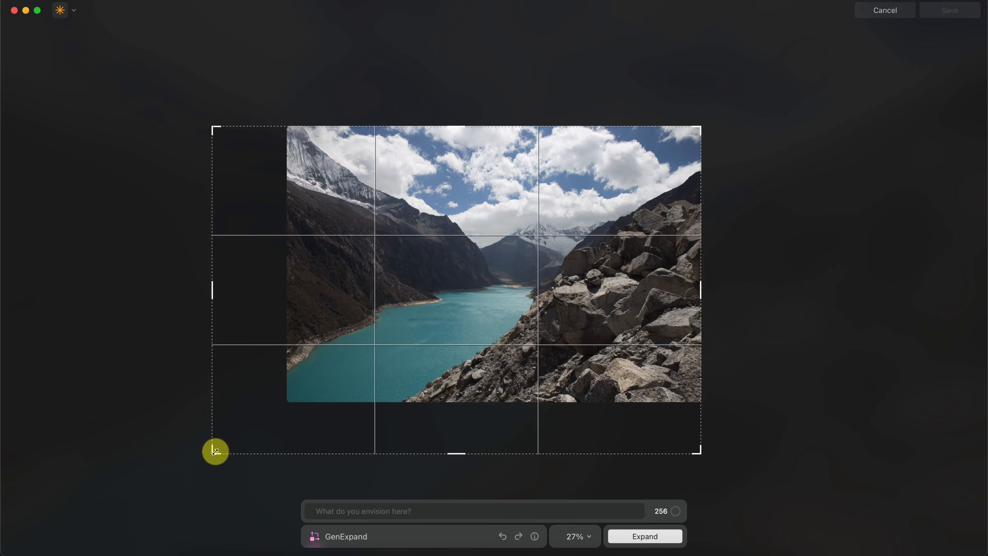
left_click_drag(215, 451, 242, 438)
left_click(649, 537)
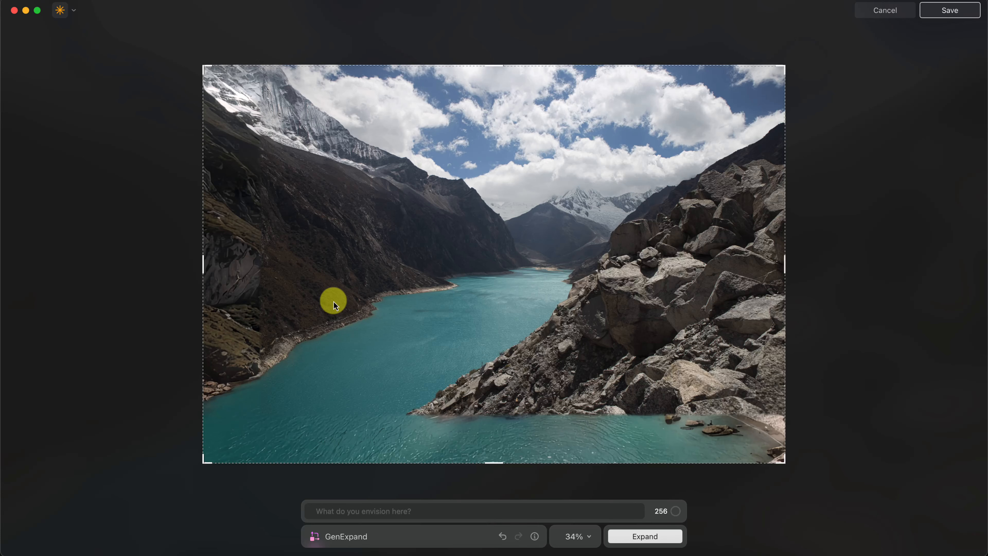
key("super+minus")
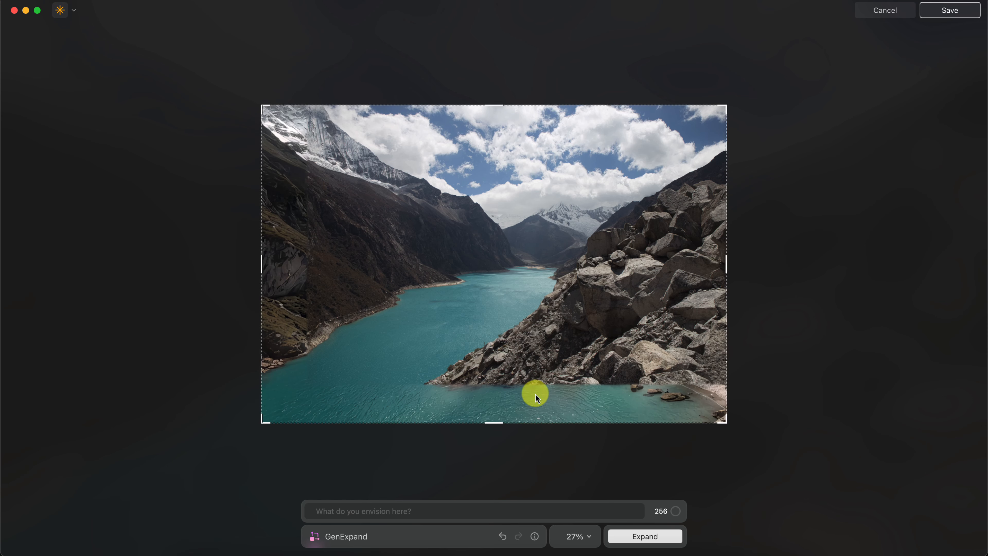
Step: Undo the smaller expansion and generate it again with the prompt "closed lake"
left_click(504, 537)
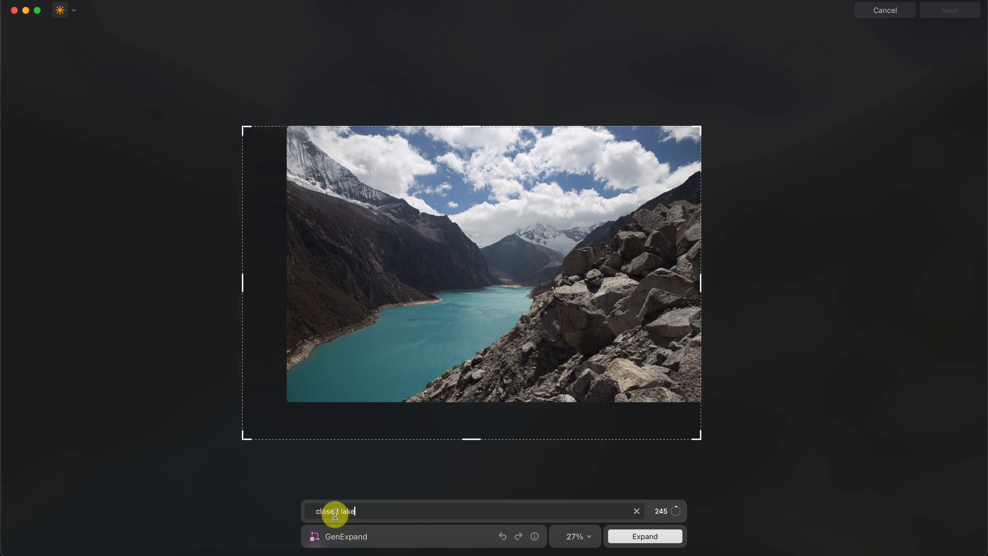
left_click_drag(316, 511, 347, 513)
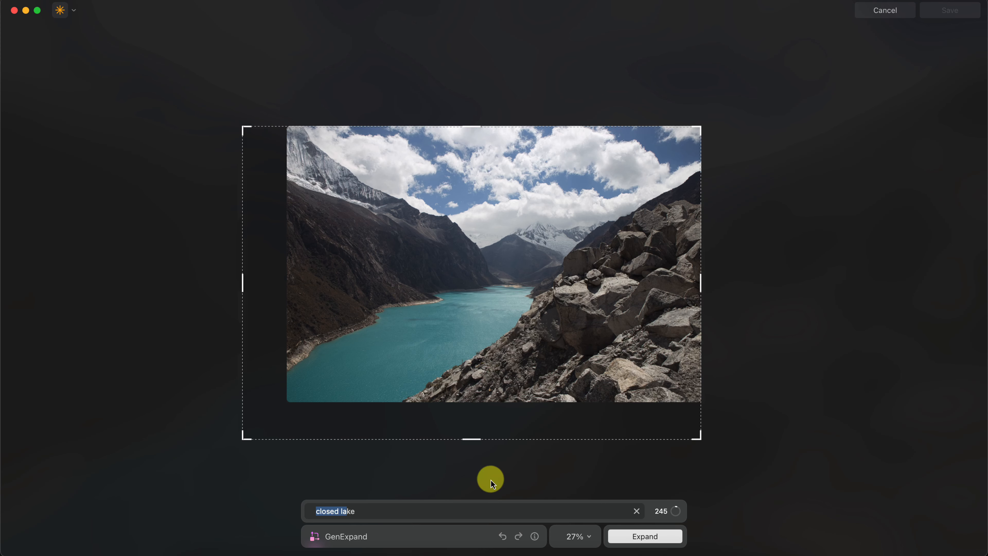
left_click(634, 529)
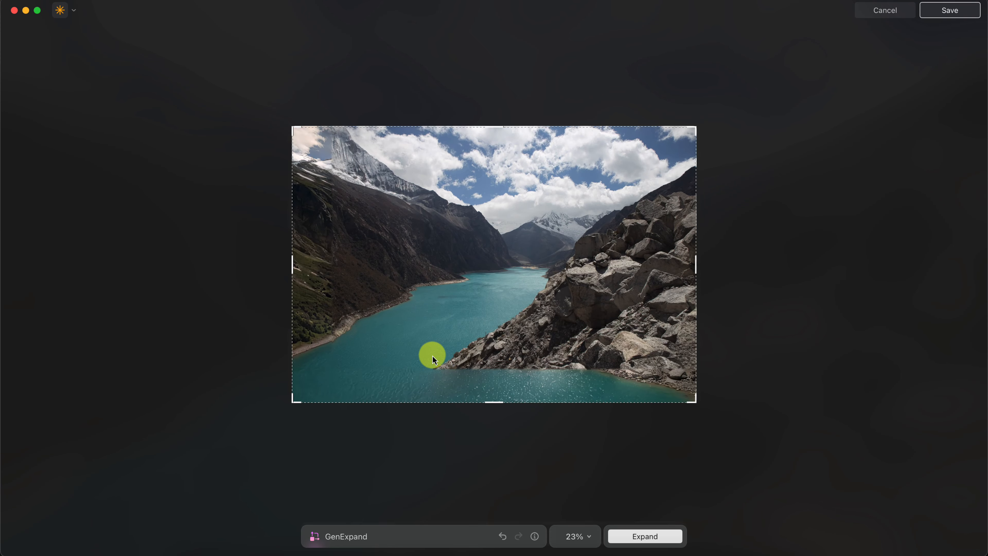
Step: Inspect the "closed lake" result along the shoreline, water and left slope, and leave GenExpand without saving
scroll(345, 339, "up", 3)
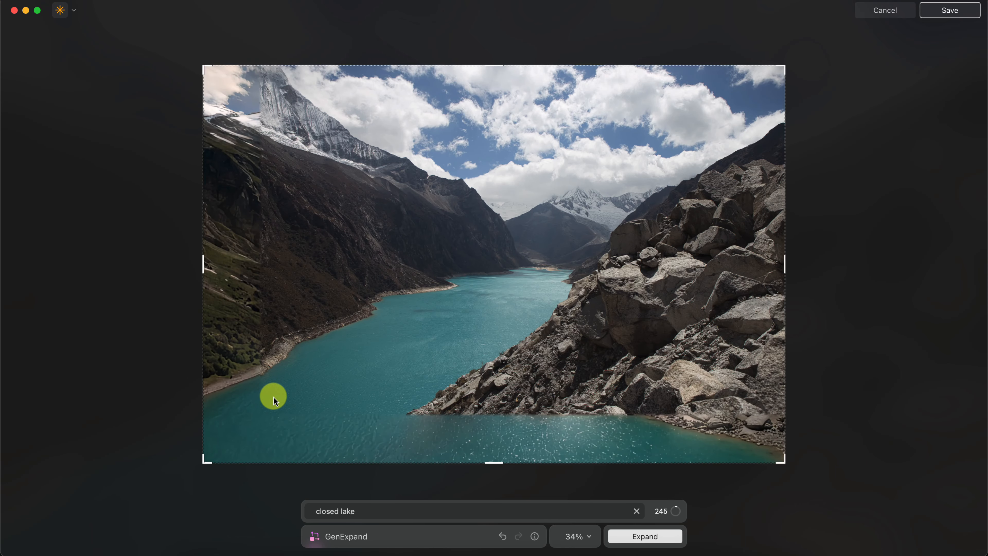
scroll(273, 397, "up", 3)
left_click(278, 380)
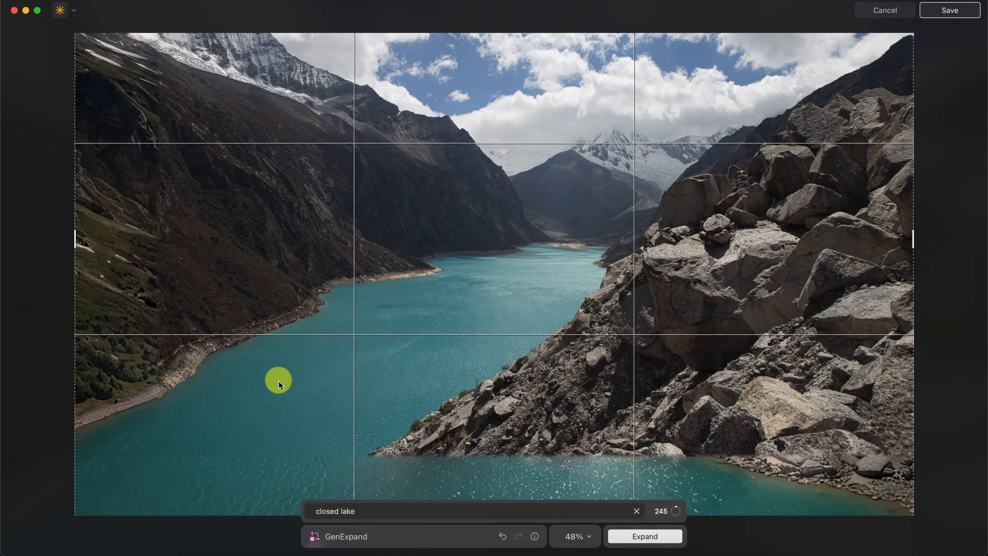
scroll(297, 395, "down", 3)
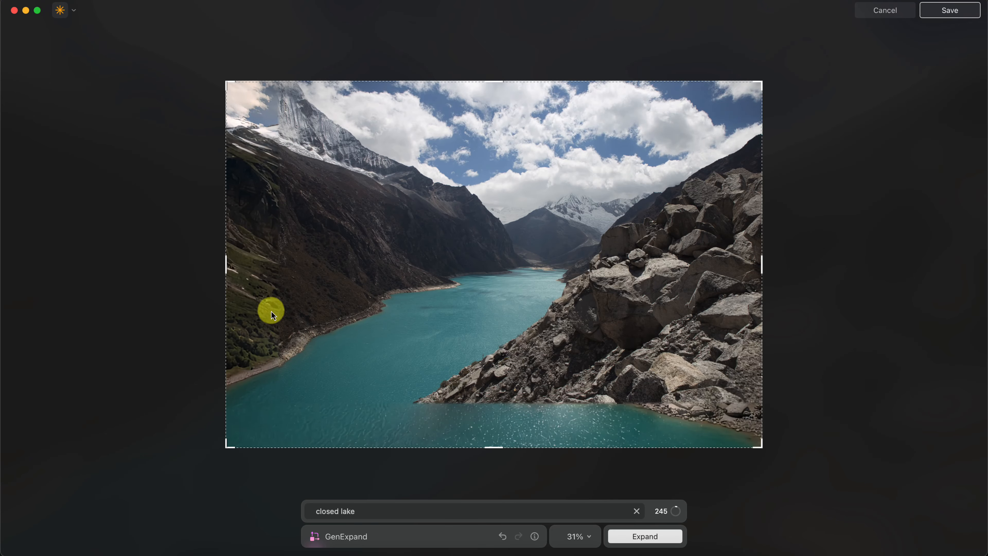
scroll(369, 371, "down", 2)
scroll(369, 371, "up", 5)
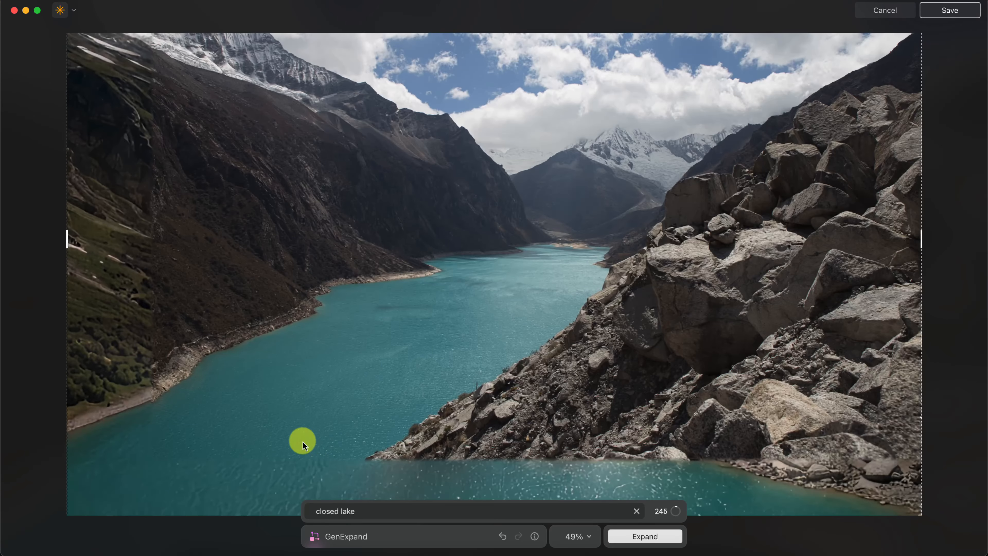
scroll(541, 420, "down", 2)
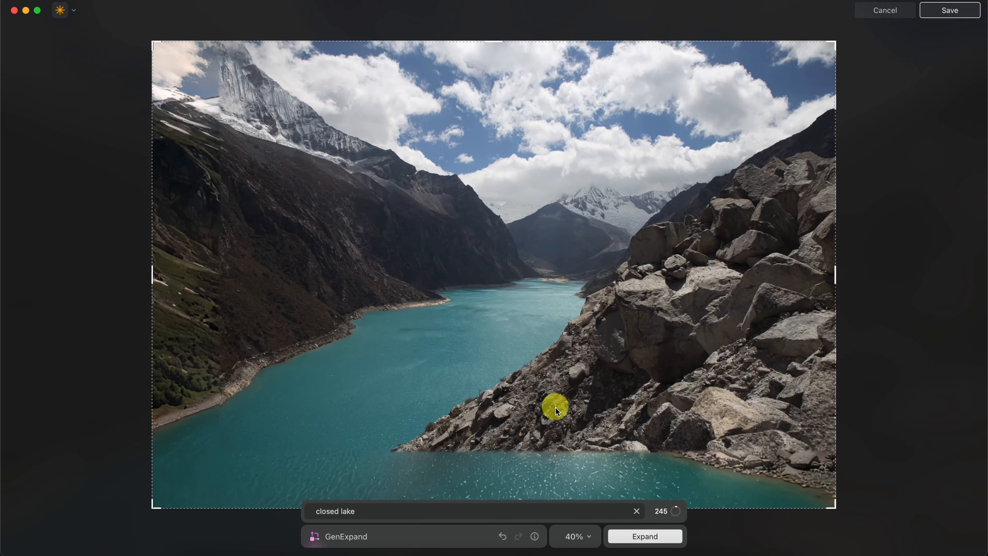
left_click(878, 17)
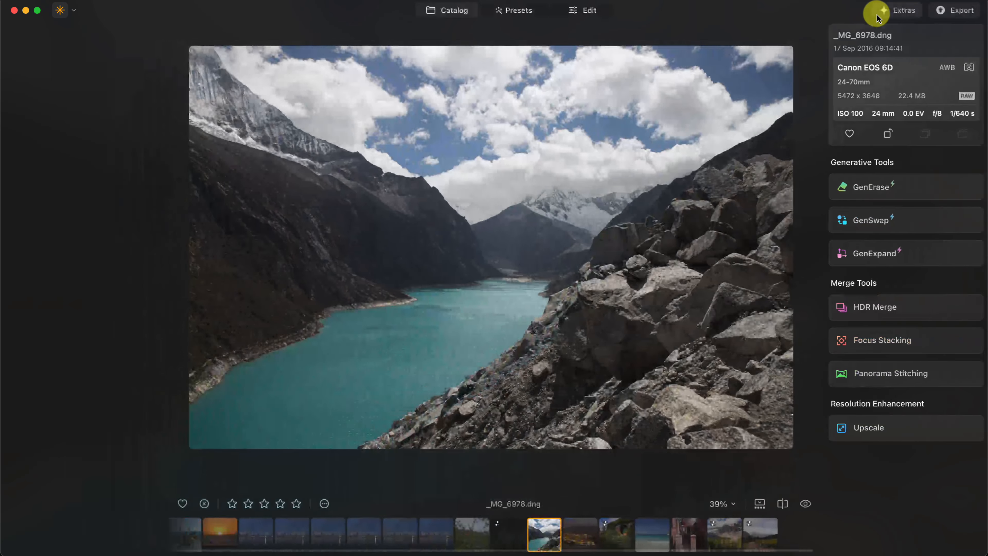
Step: Open the night desert oasis photo _MG_2445.dng in GenExpand, extend its left edge by about a tenth of its width, and generate without a prompt
left_click(584, 539)
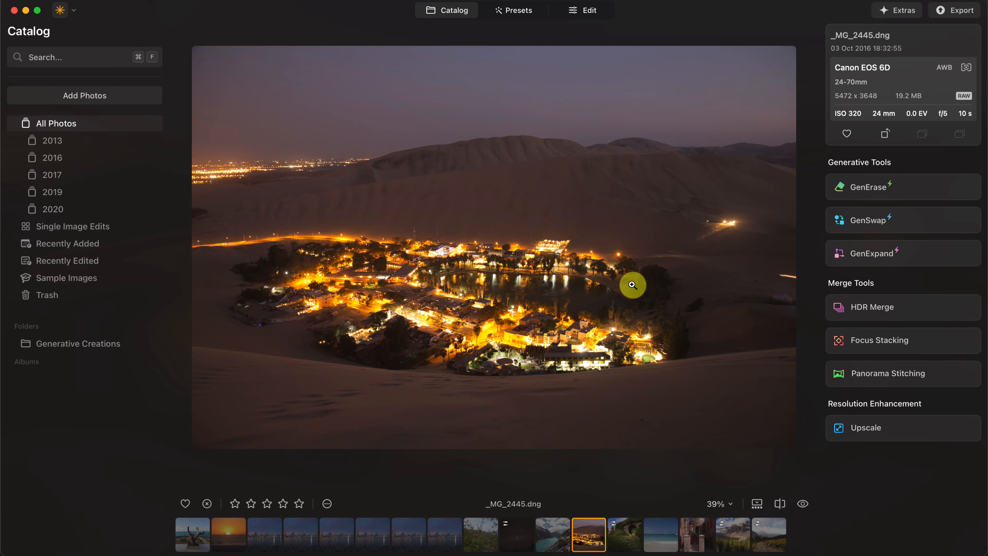
left_click(871, 255)
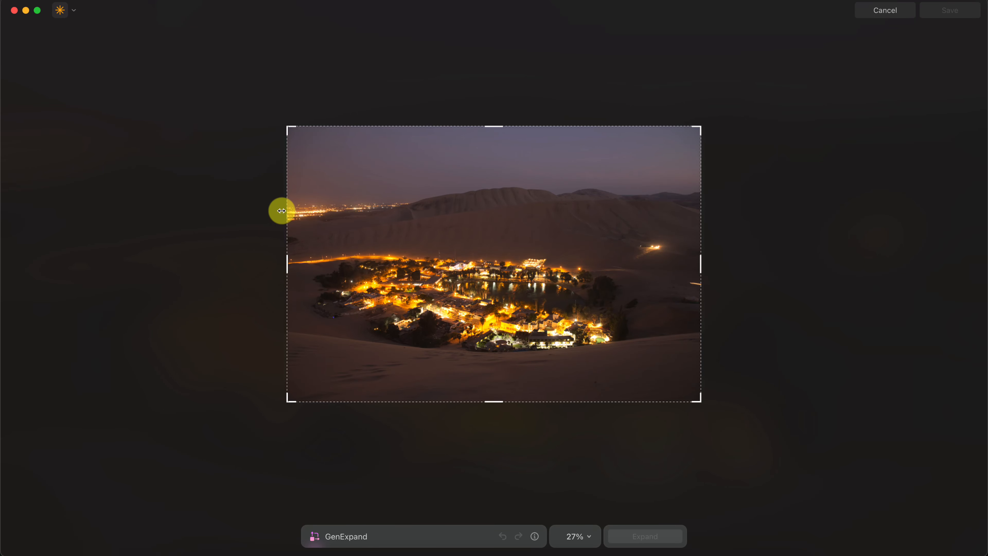
left_click_drag(287, 266, 244, 268)
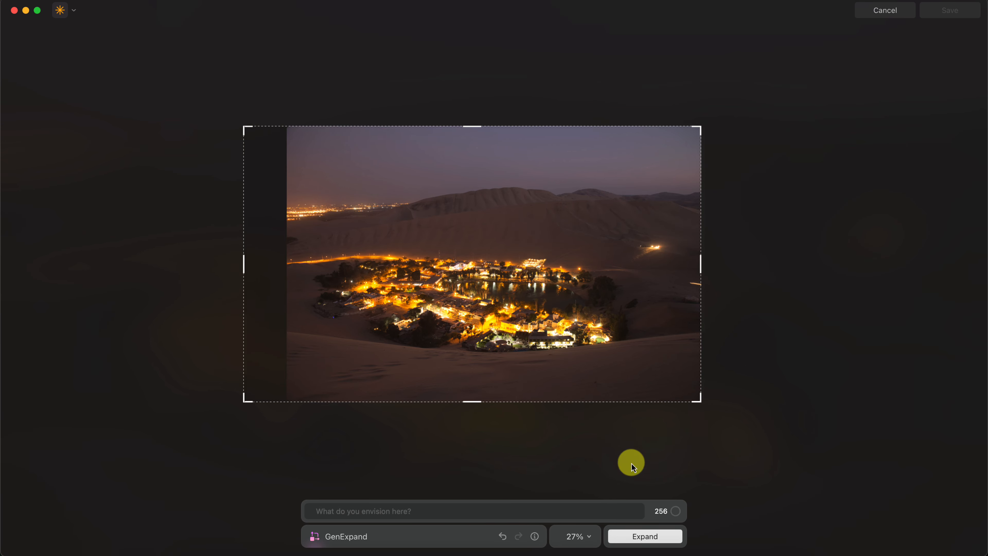
left_click(642, 535)
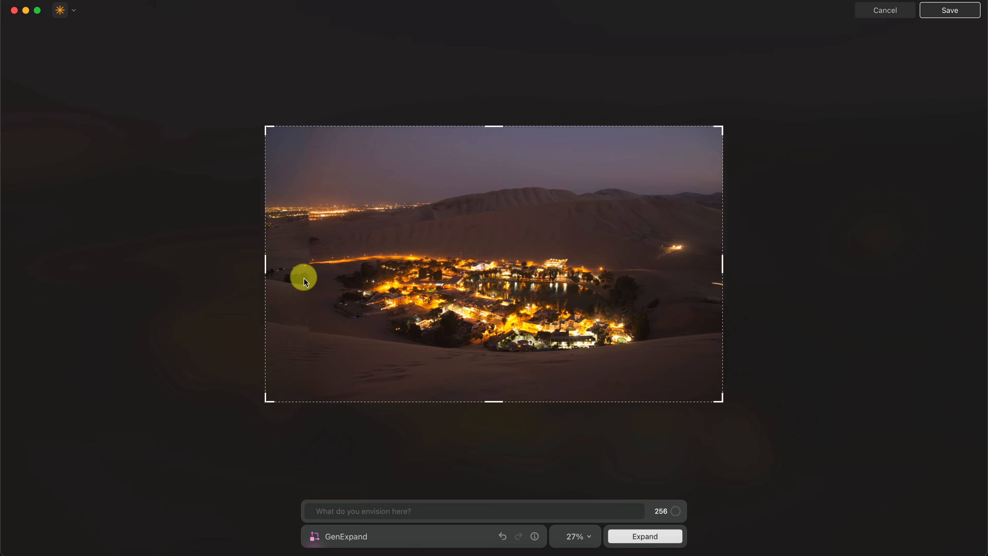
Step: Inspect the generated left strip of the oasis photo along the seam through sky, city lights, road and dunes, and leave GenExpand without saving
scroll(303, 278, "up", 5)
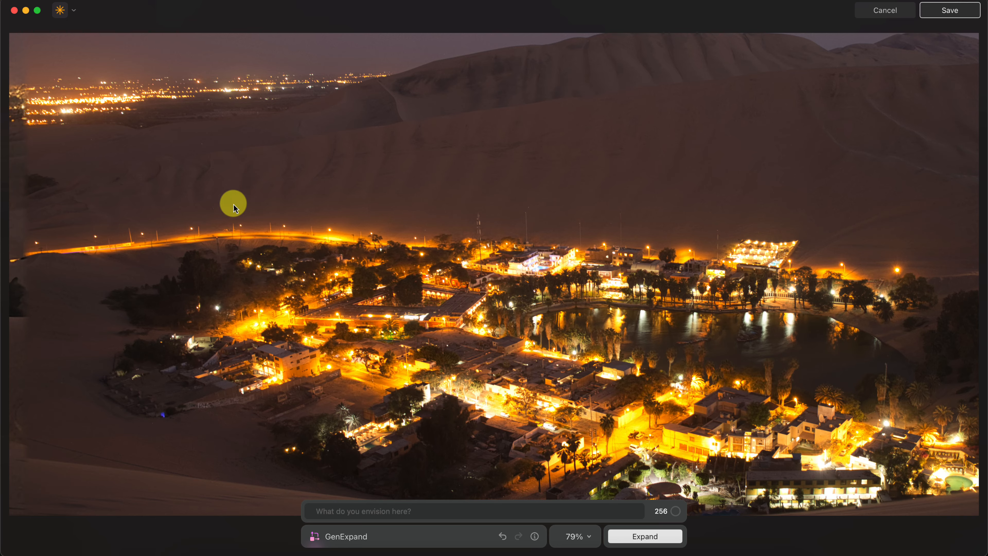
scroll(234, 204, "left", 4)
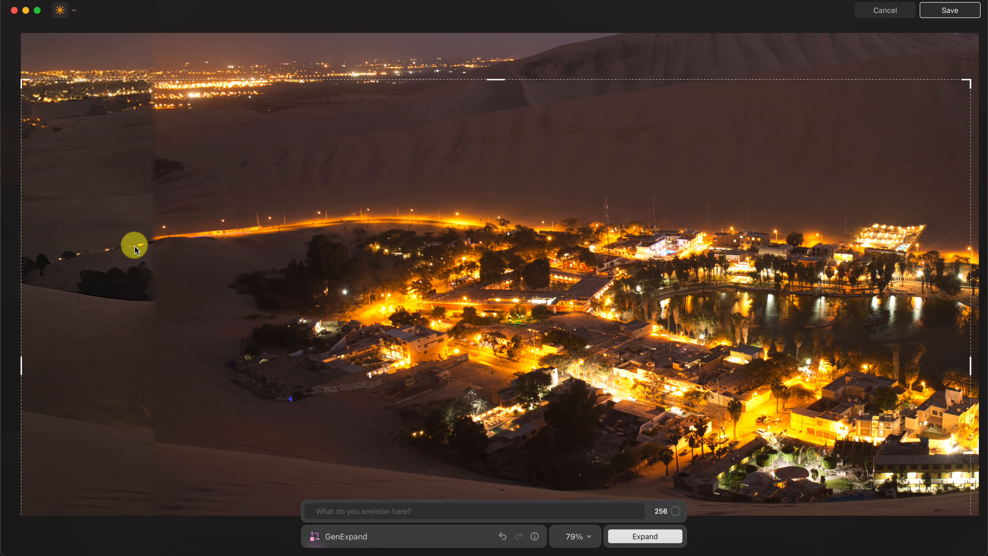
scroll(124, 250, "down", 1)
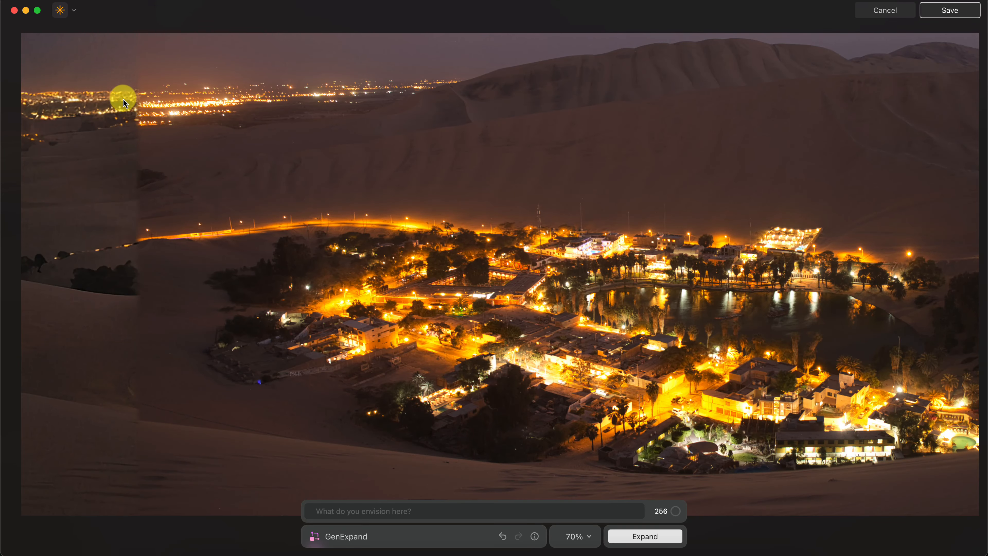
scroll(137, 178, "down", 2)
scroll(137, 173, "up", 8)
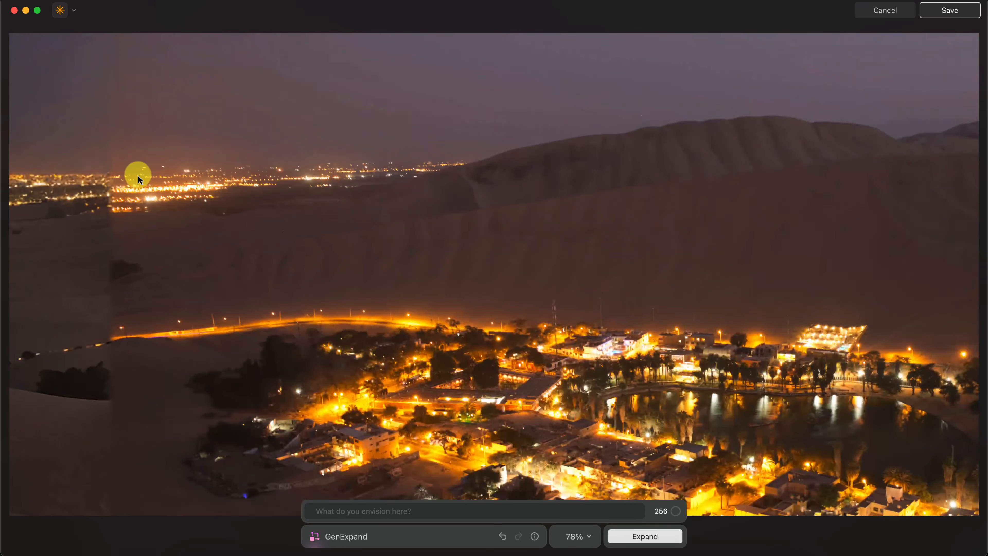
left_click_drag(136, 167, 222, 380)
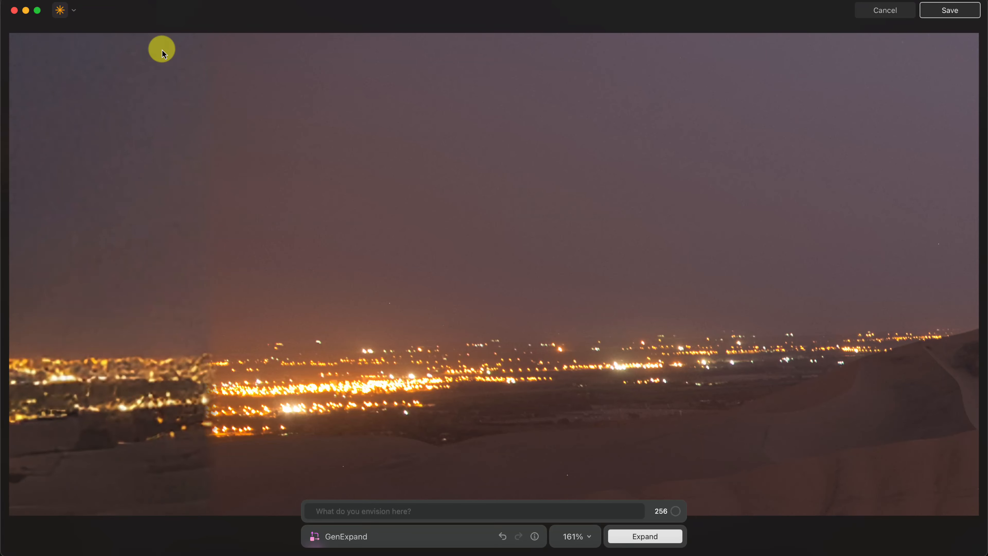
left_click_drag(225, 336, 235, 19)
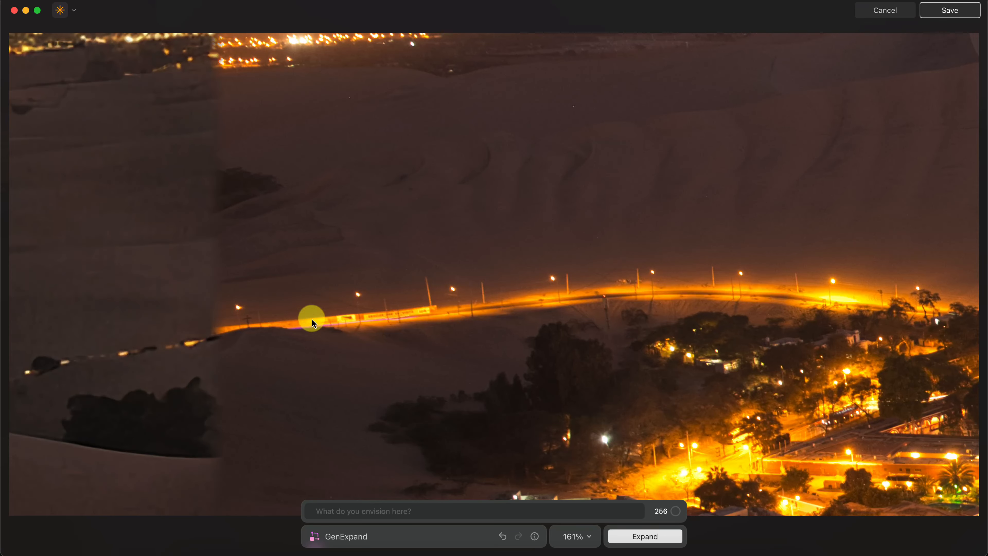
left_click_drag(233, 380, 294, 156)
scroll(295, 293, "down", 5)
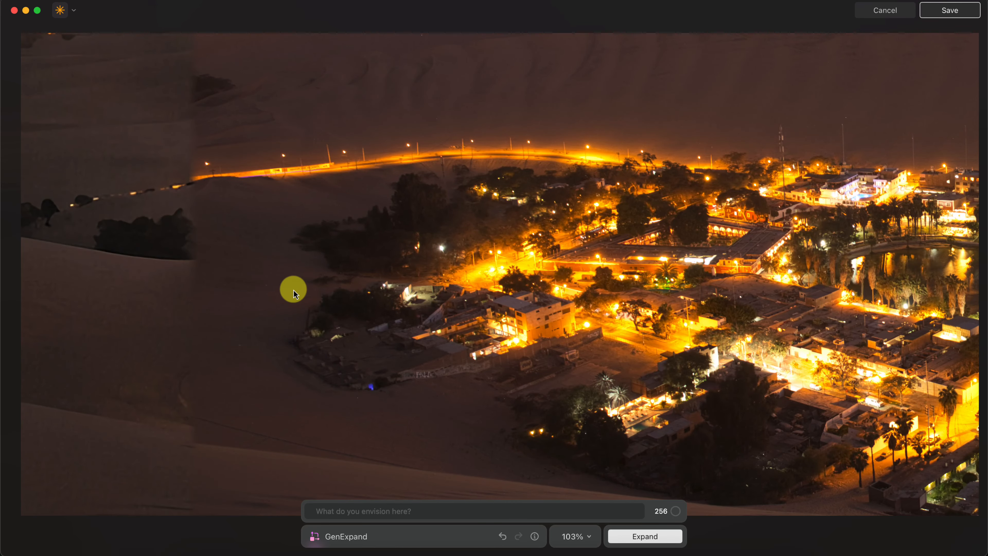
scroll(293, 289, "down", 5)
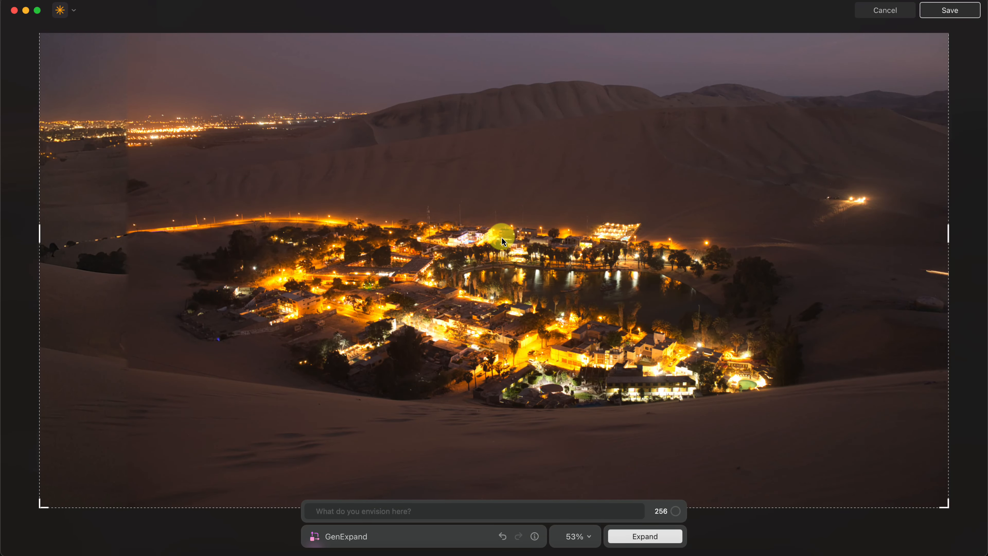
scroll(502, 237, "down", 2)
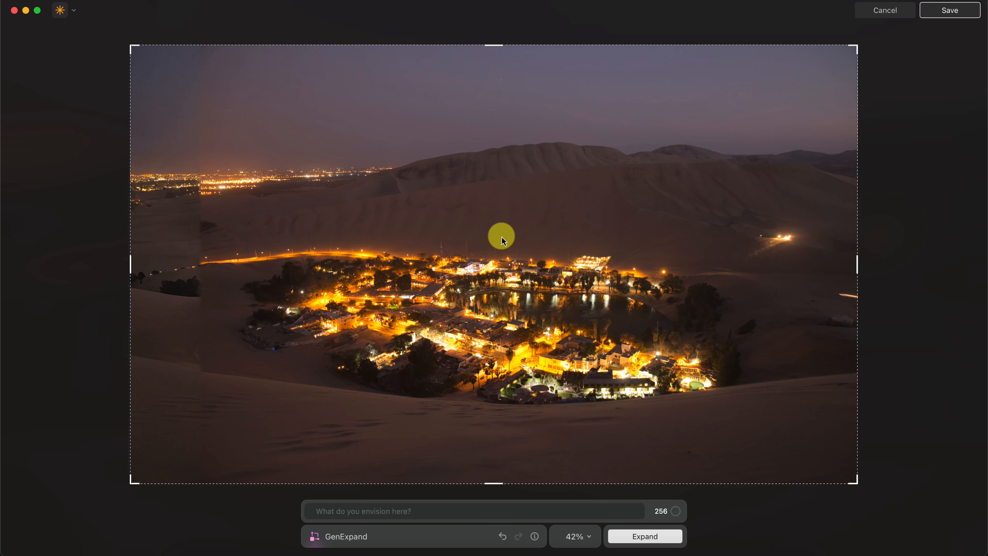
left_click(866, 15)
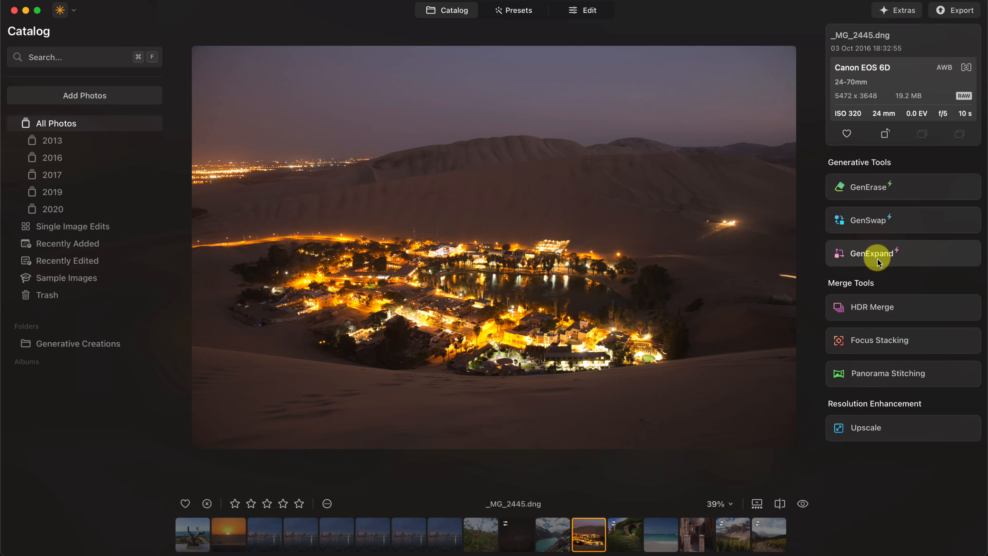